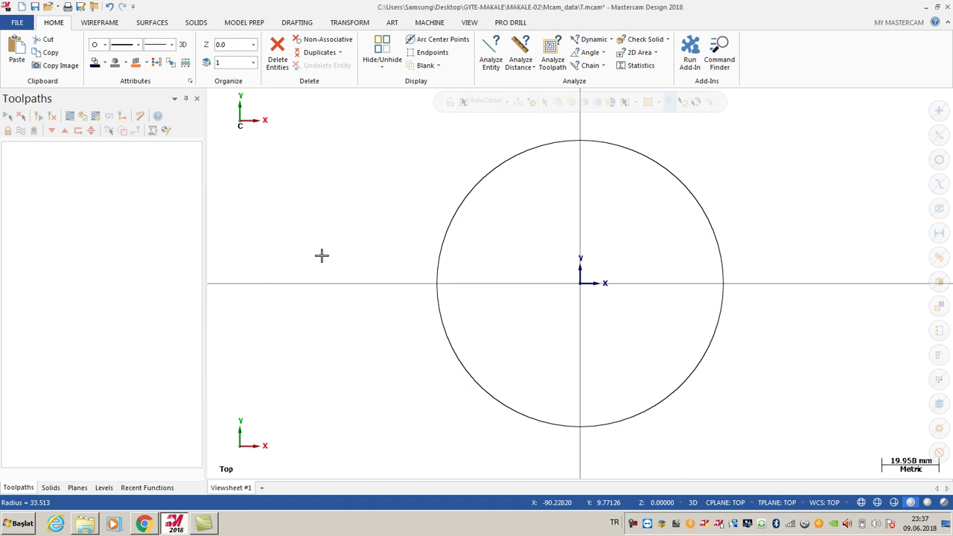
Step: Fit the circle to the view and check with Analyze Entity that it is 100 diameter, centred at the origin
right_click(322, 255)
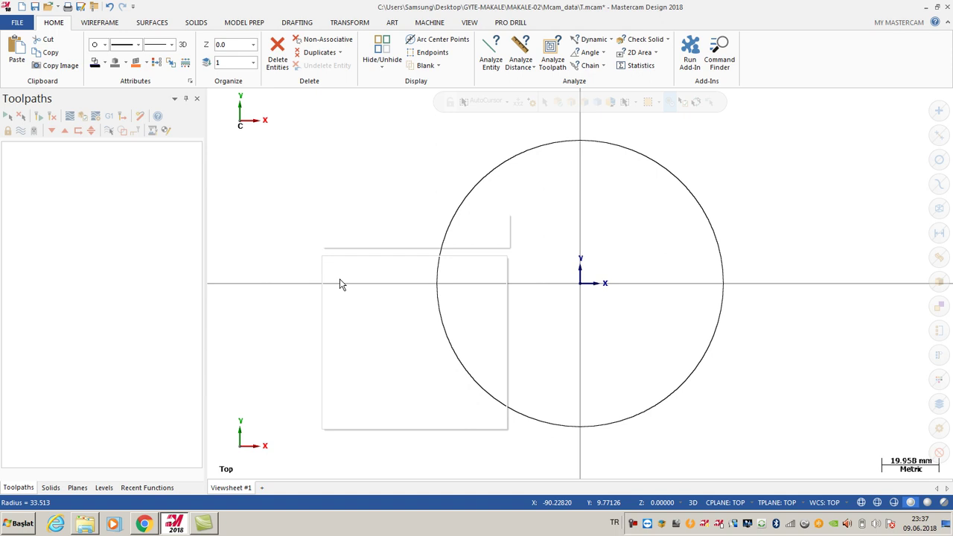
click(344, 304)
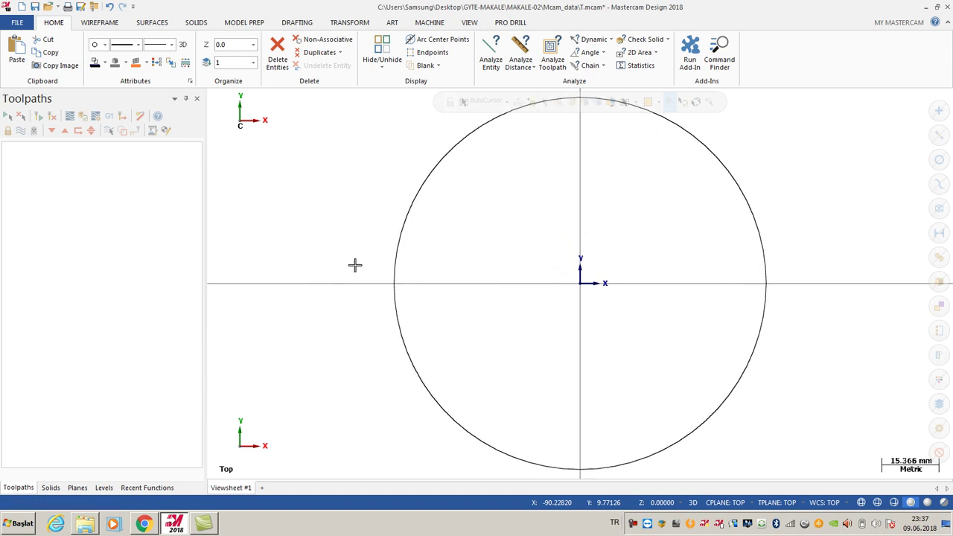
click(492, 51)
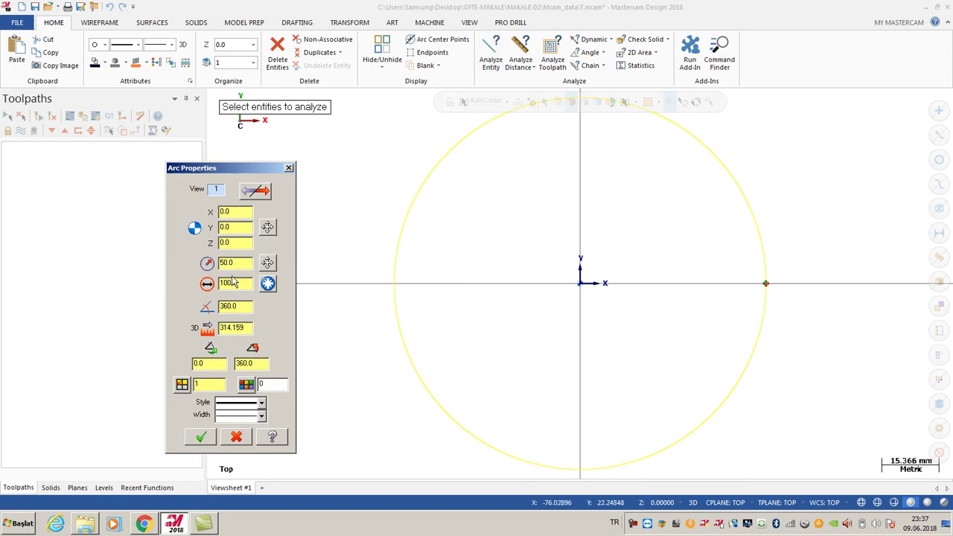
double_click(236, 283)
double_click(226, 211)
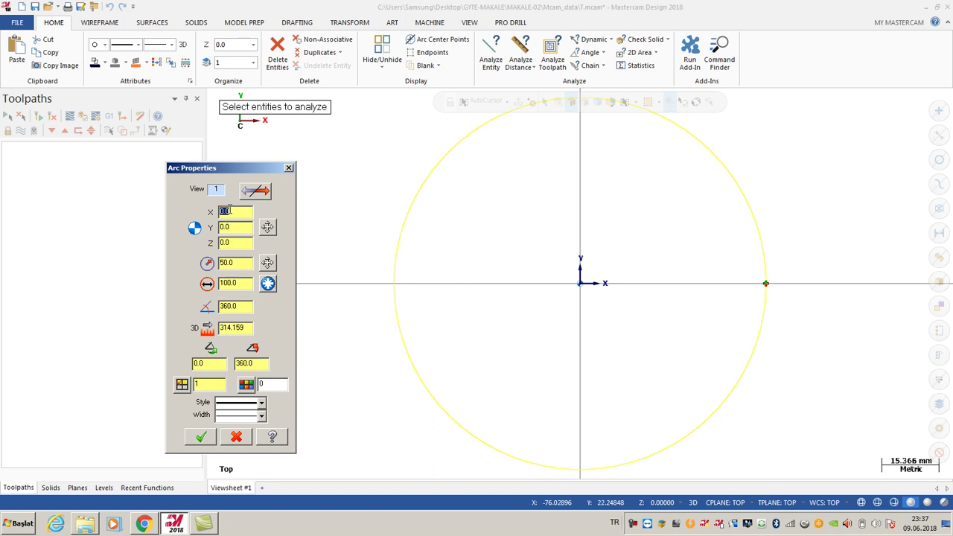
click(200, 437)
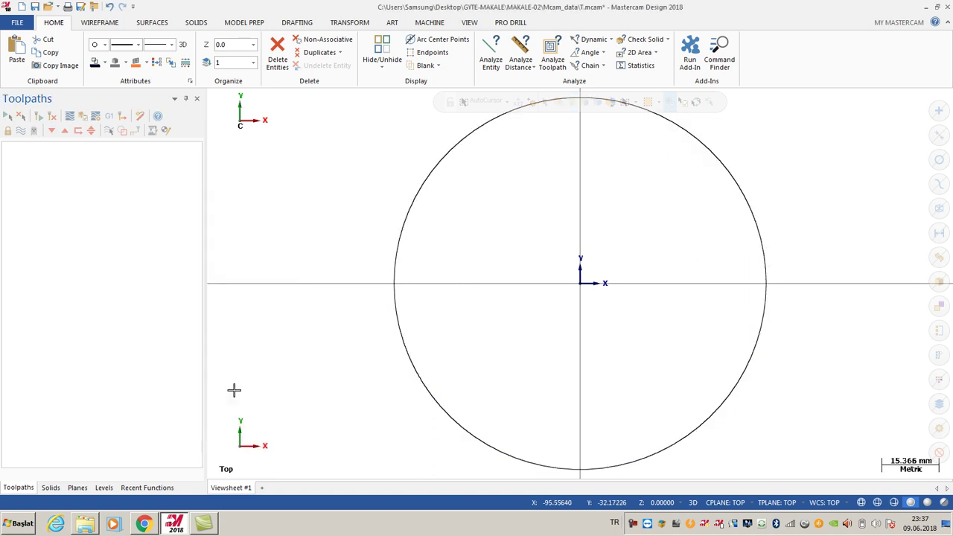
Step: Load the default mill machine definition
click(430, 22)
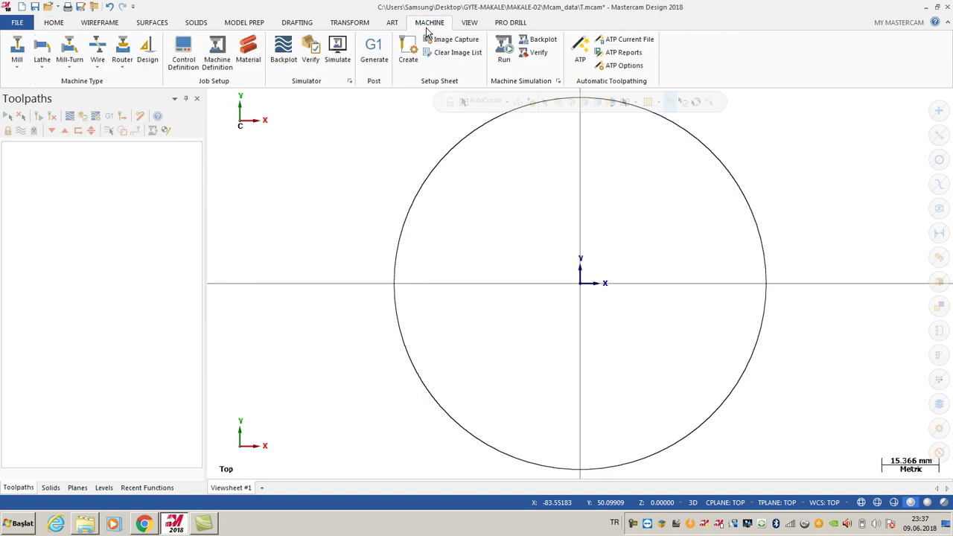
click(17, 62)
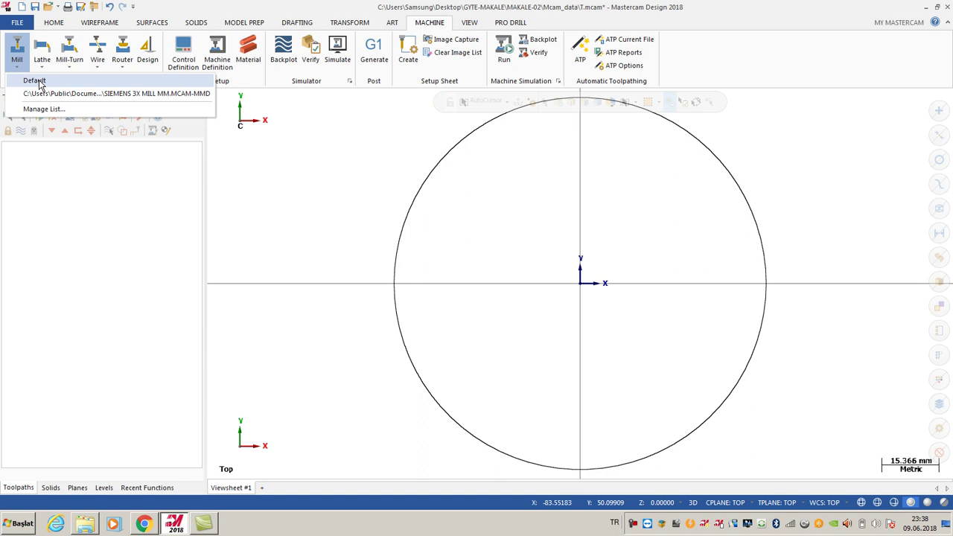
click(35, 82)
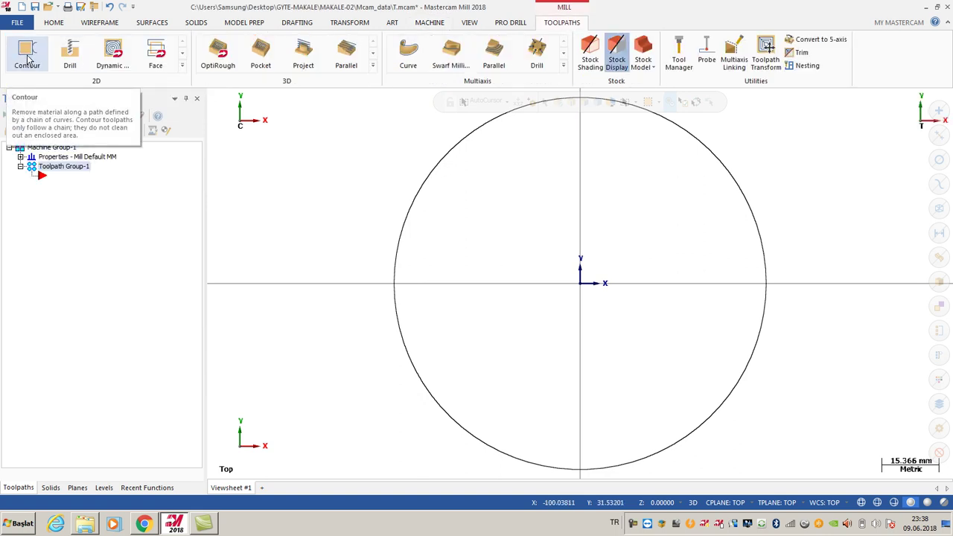
Step: Bring up the add-toolpath options for Toolpath Group-1
click(64, 167)
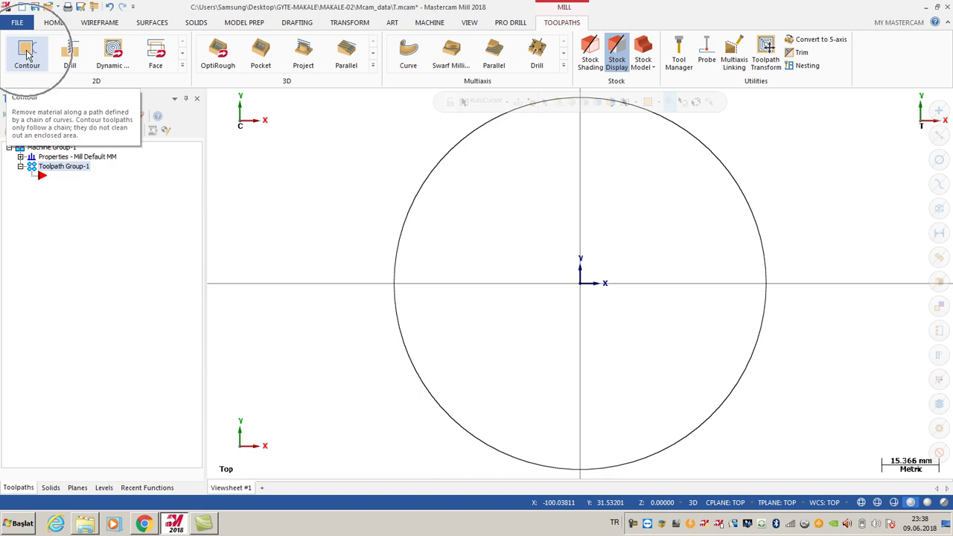
right_click(60, 179)
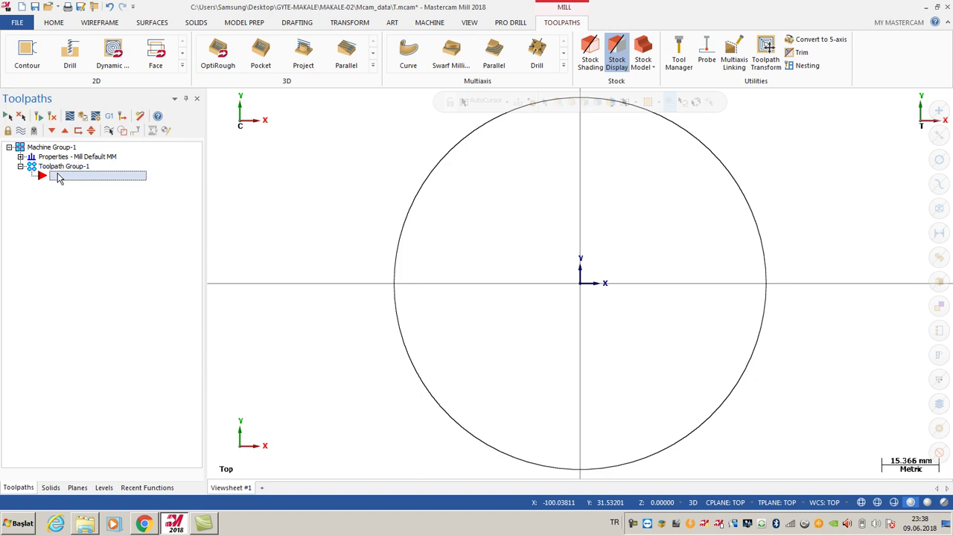
mouse_move(106, 186)
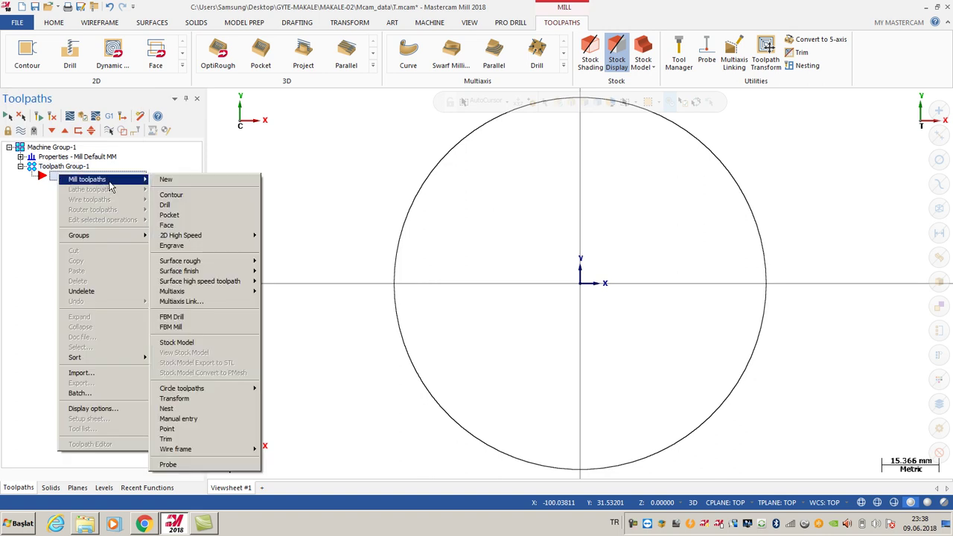
Step: Start a Contour toolpath and chain the 100-diameter circle as its only geometry
click(184, 198)
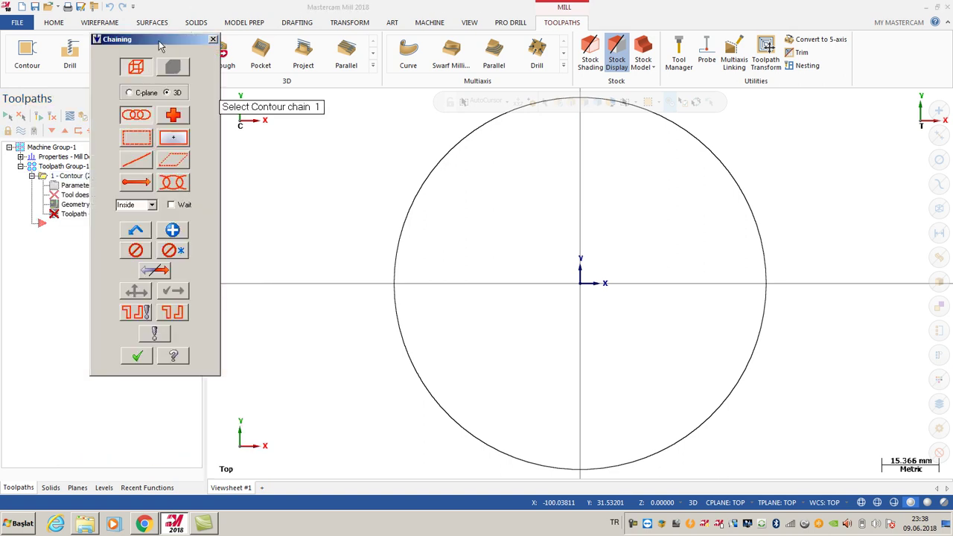
drag(158, 43, 150, 94)
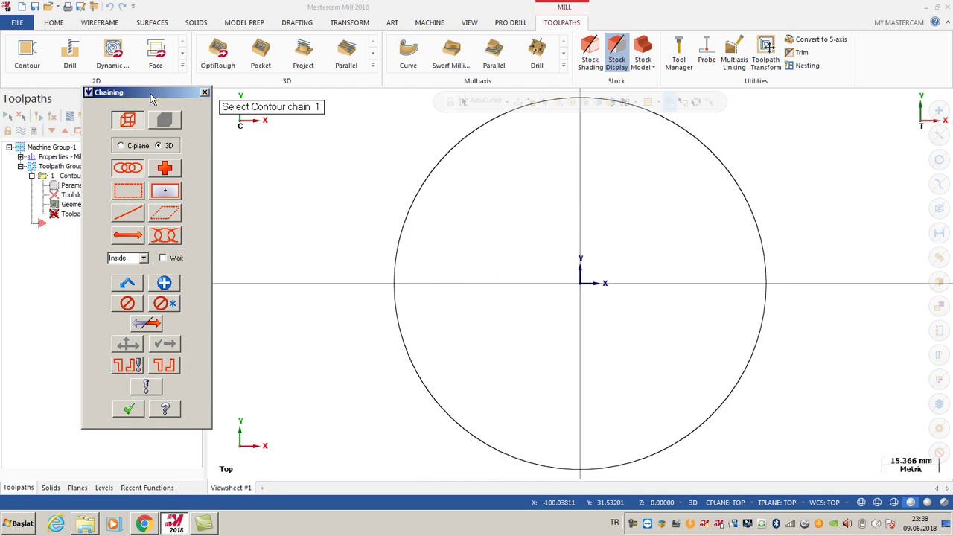
click(565, 469)
click(565, 469)
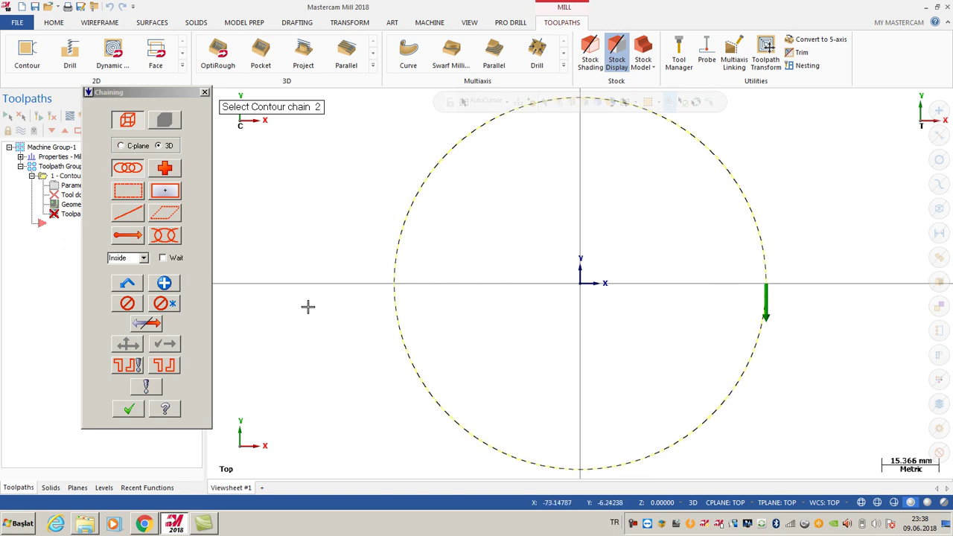
click(123, 414)
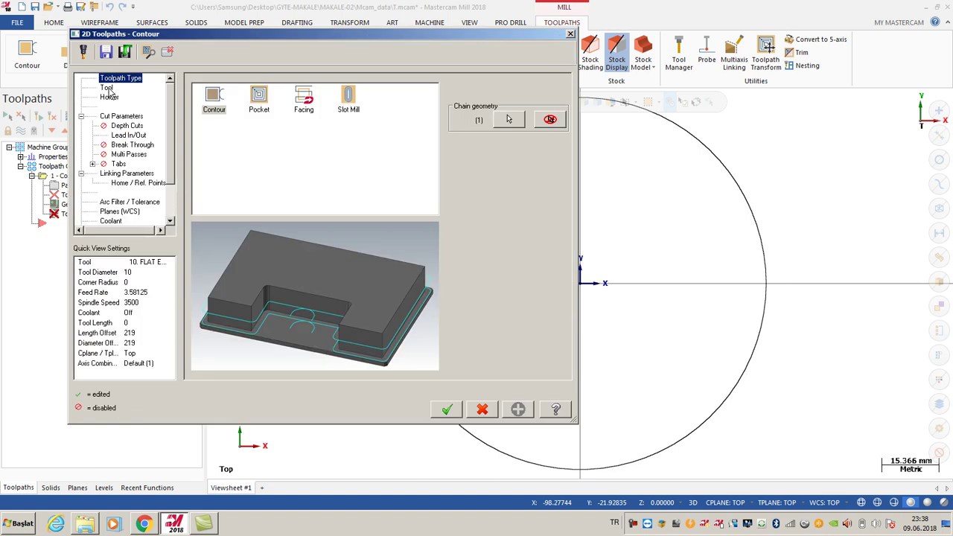
Step: Create a new flat end mill with 20 mm cutting diameter as the contour's tool 1
click(107, 88)
right_click(230, 131)
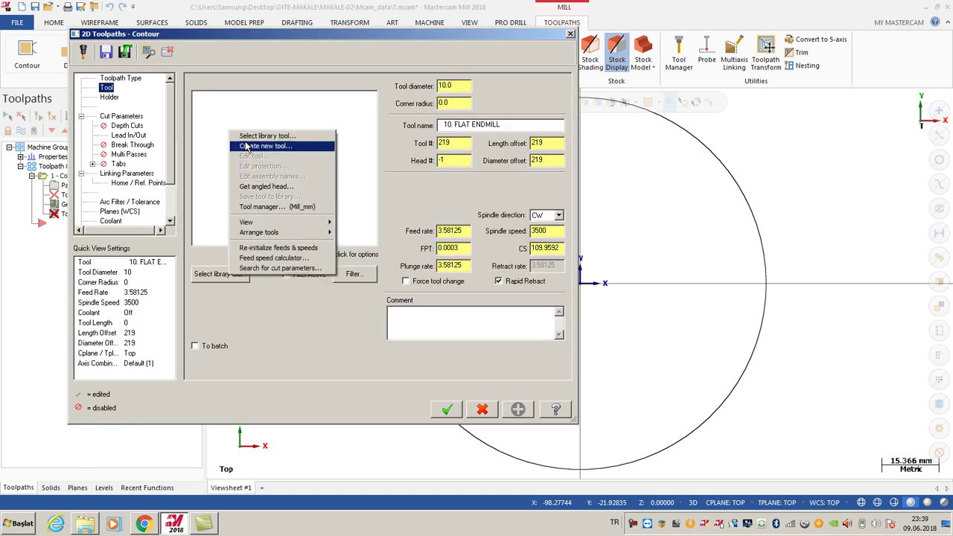
click(256, 149)
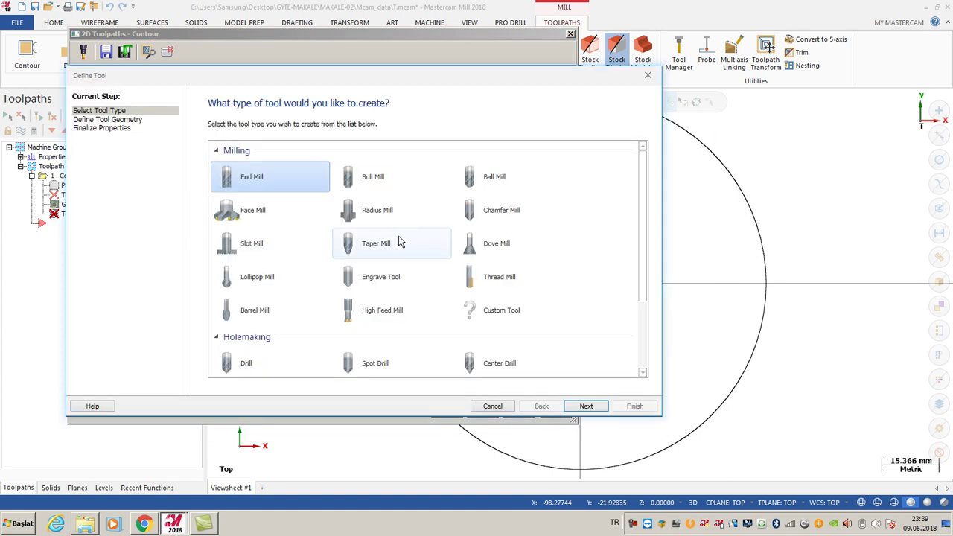
click(589, 408)
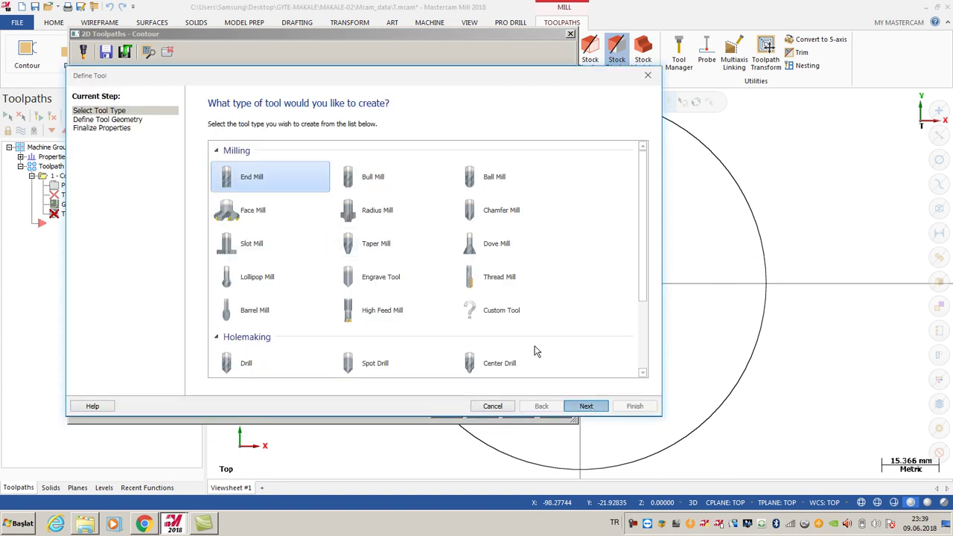
text(20)
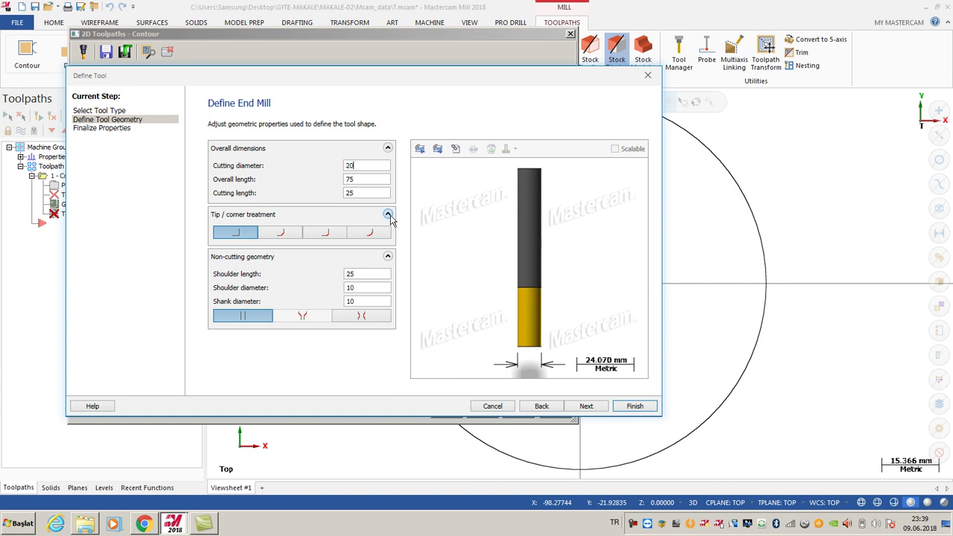
click(586, 408)
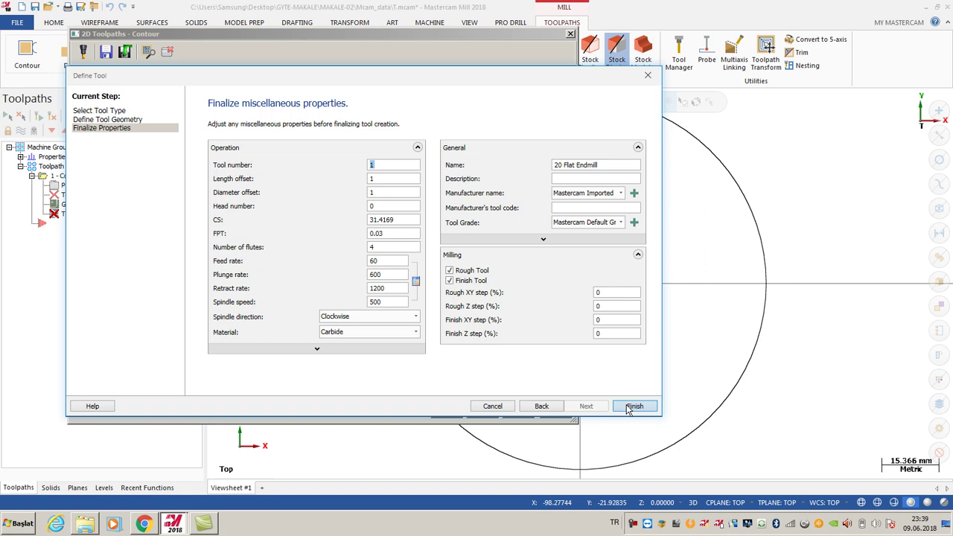
click(630, 408)
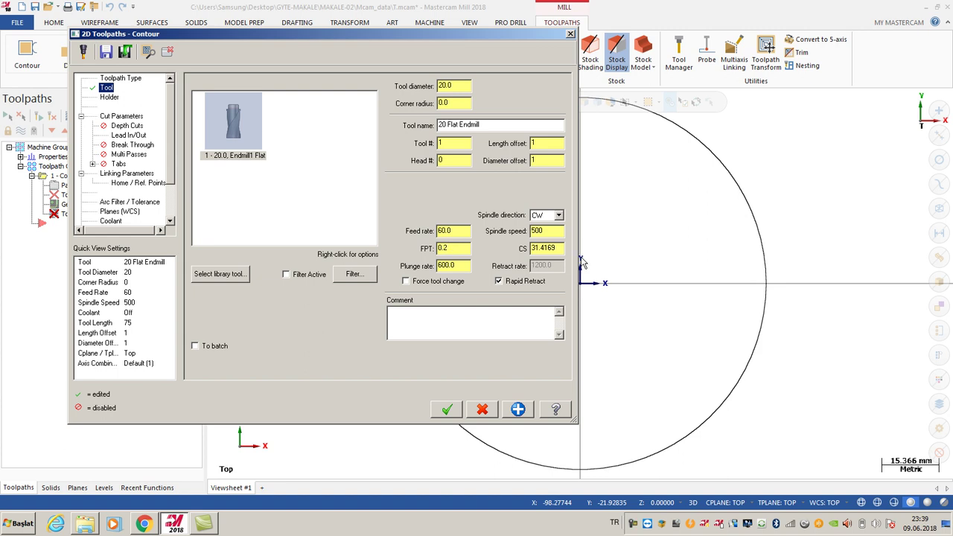
Step: Set the tool's cutting speed to 200, giving spindle speed 3183 and feed rate 2546.4
double_click(560, 248)
text(200)
double_click(549, 231)
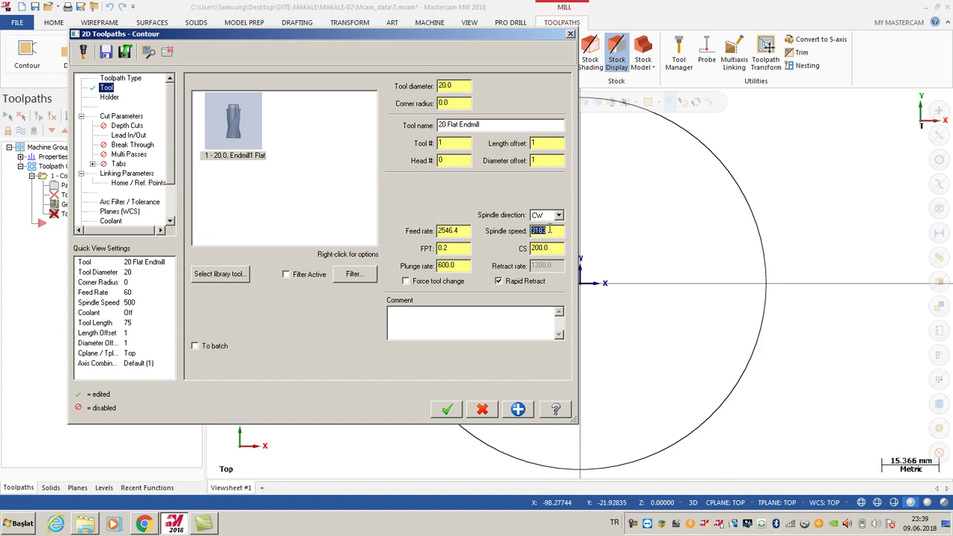
double_click(454, 230)
double_click(538, 232)
double_click(446, 248)
click(117, 183)
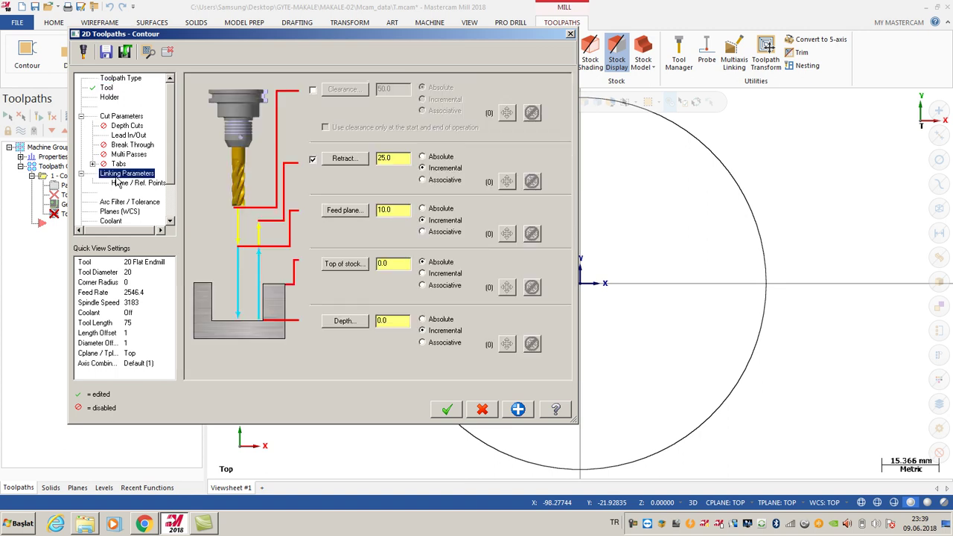
Step: Set the retract height to absolute 5.0 and the feed plane to 1.0
click(422, 157)
double_click(398, 158)
text(5)
double_click(400, 210)
double_click(391, 158)
click(402, 211)
double_click(403, 211)
text(1)
click(397, 265)
Step: Keep top of stock at 0.0 and set an absolute final depth of -20
double_click(397, 265)
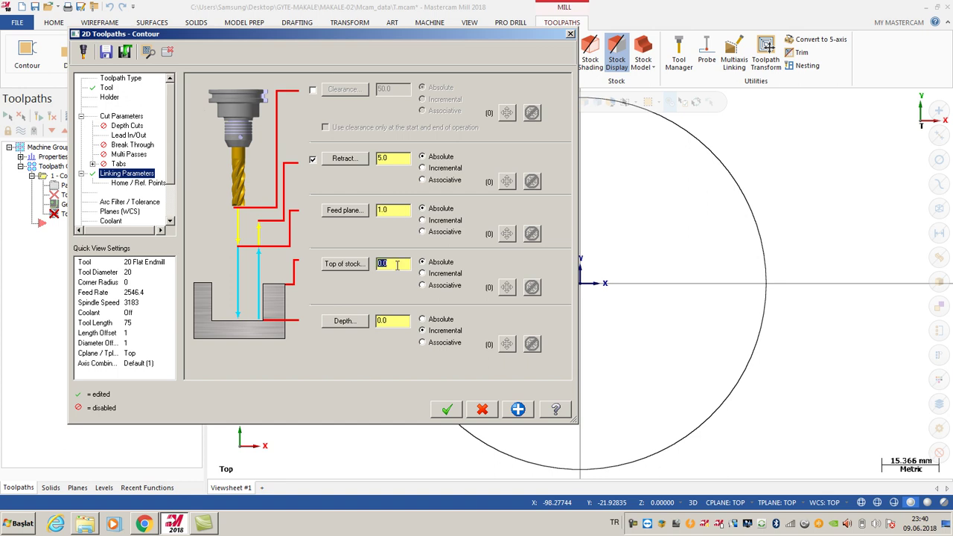
double_click(399, 321)
click(424, 320)
double_click(401, 321)
text(-20)
Step: Set the contour's compensation direction to Right in Cut Parameters
click(125, 126)
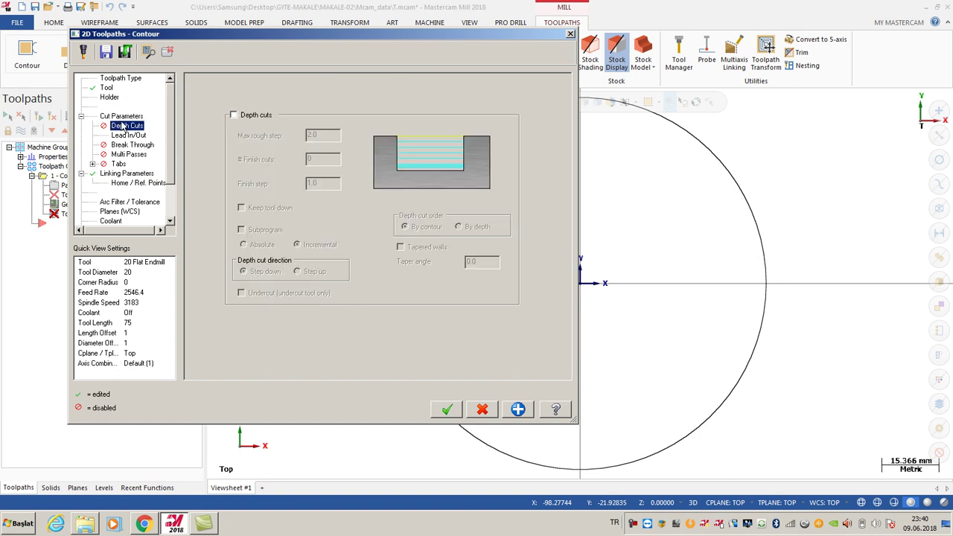
click(121, 117)
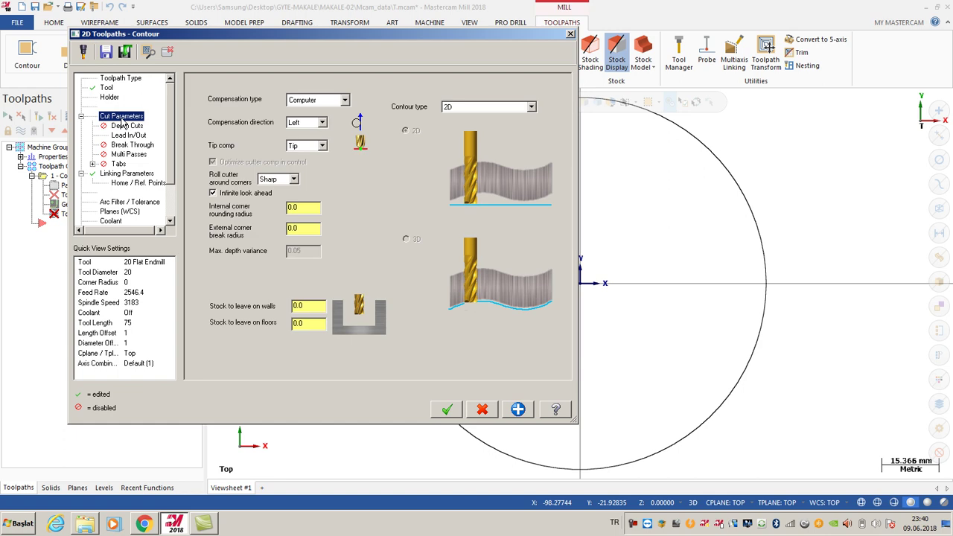
click(305, 124)
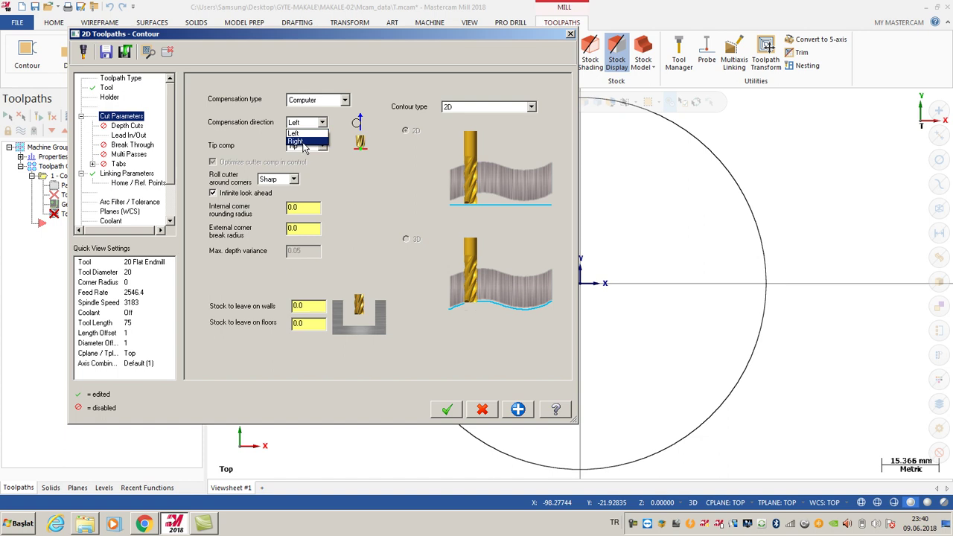
click(298, 142)
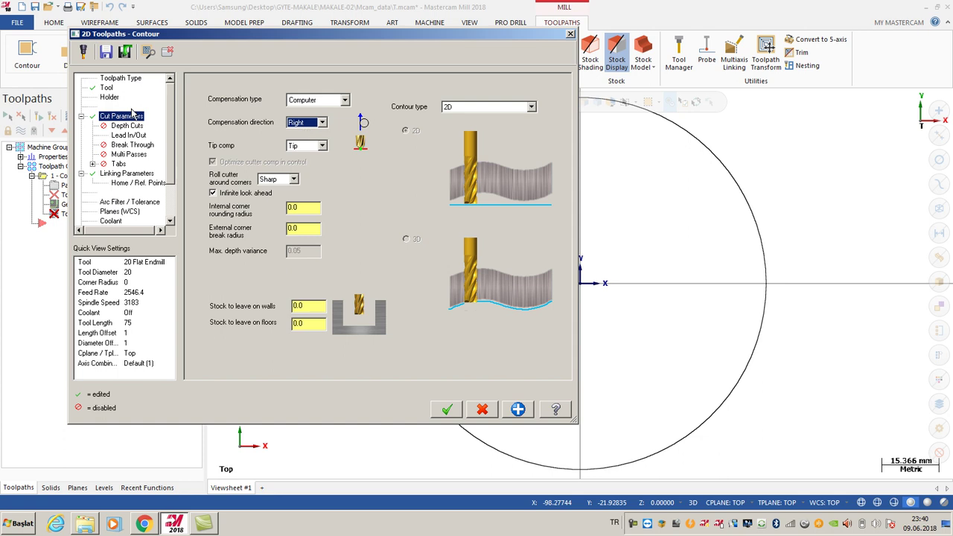
Step: Review the circle chain in the Chain Manager and keep it as the single chain
click(128, 82)
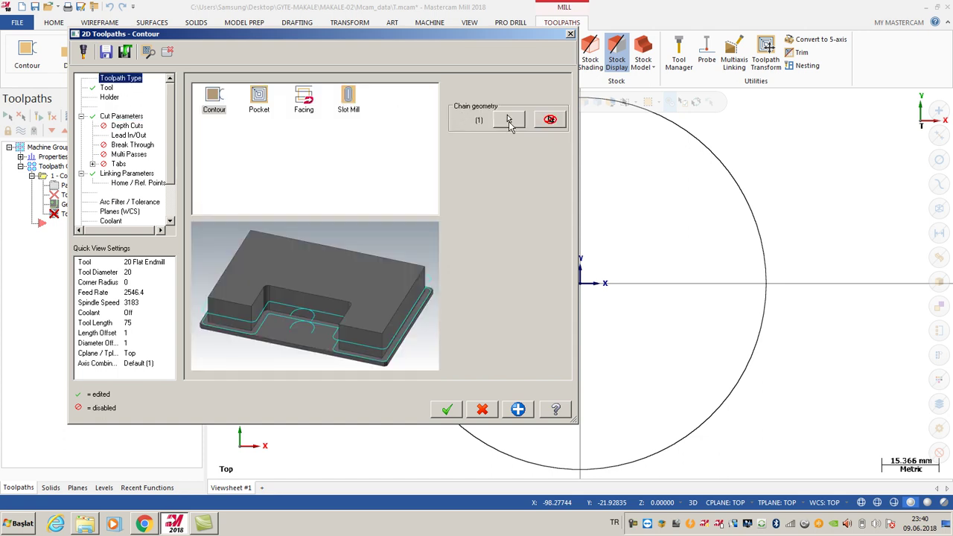
click(508, 121)
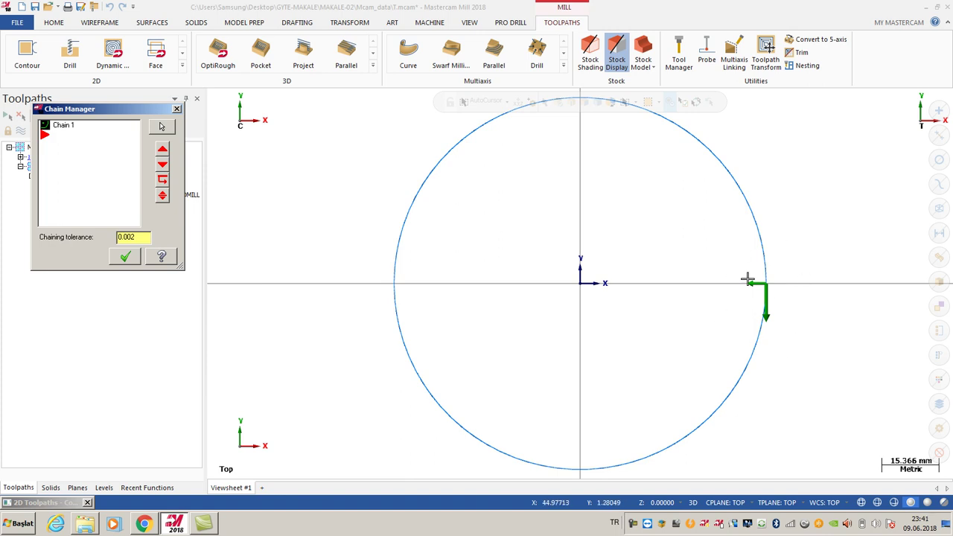
click(124, 258)
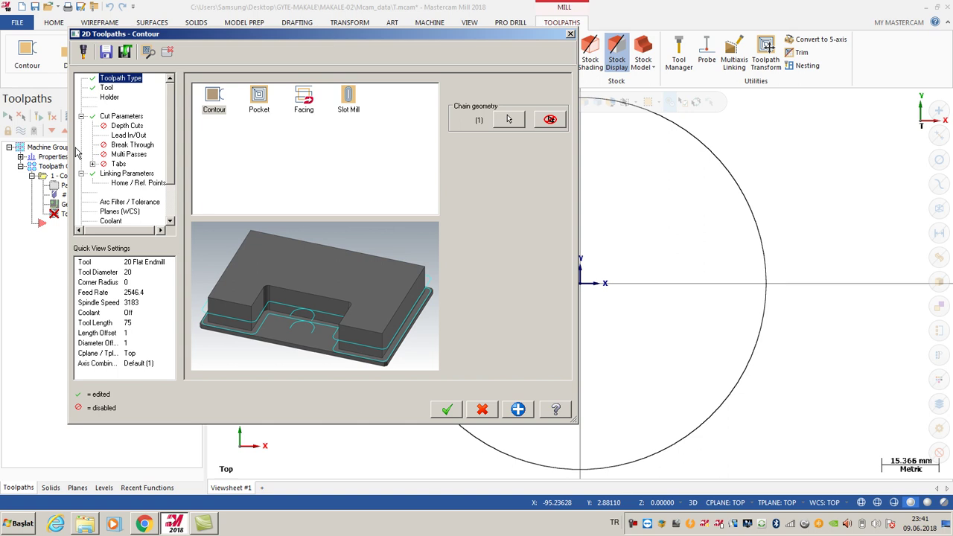
Step: Make the contour a Ramp type ramping by 5.0 depth, leaving Linearize helixes on
click(122, 117)
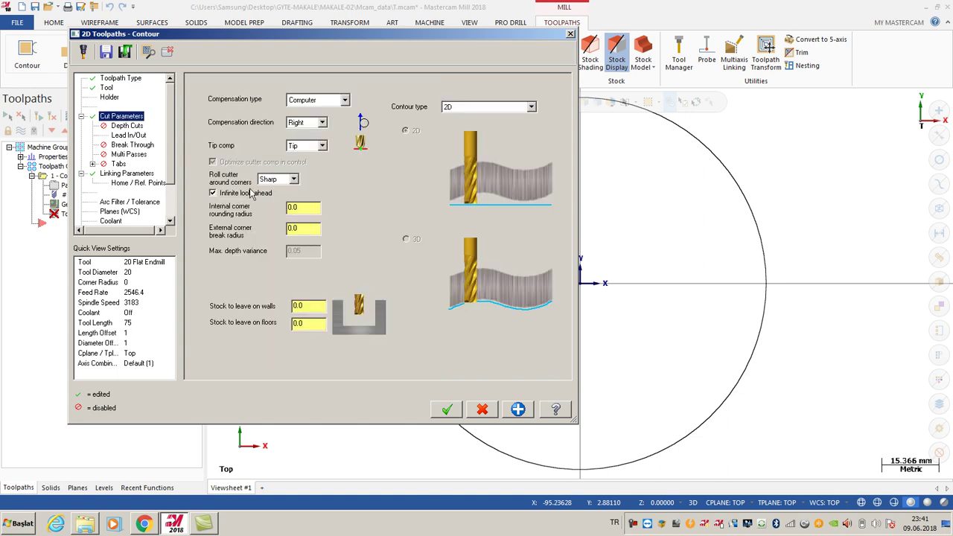
click(464, 108)
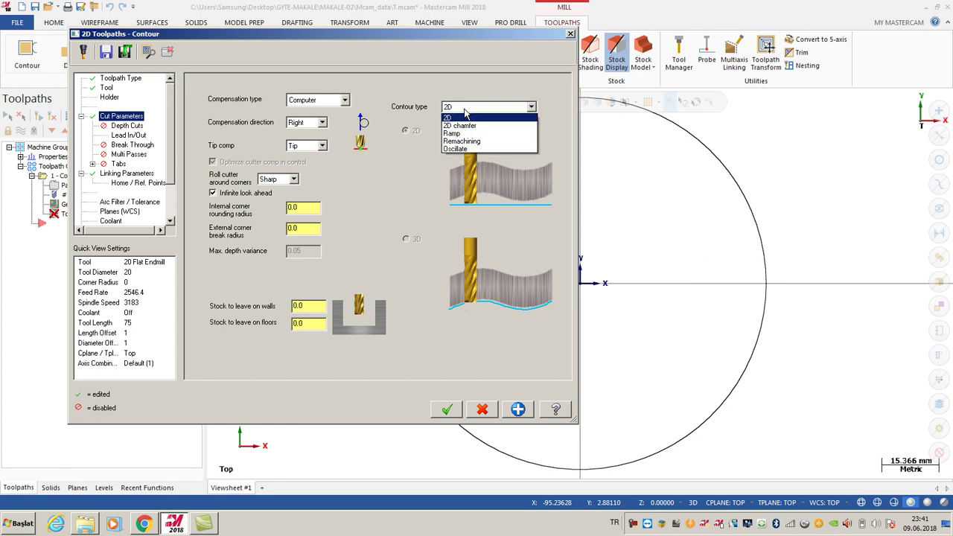
click(464, 135)
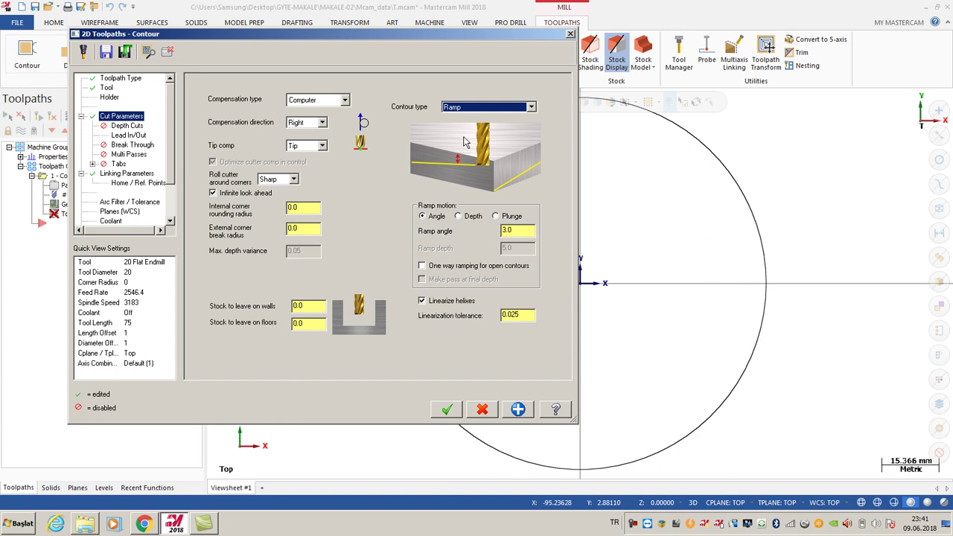
click(462, 216)
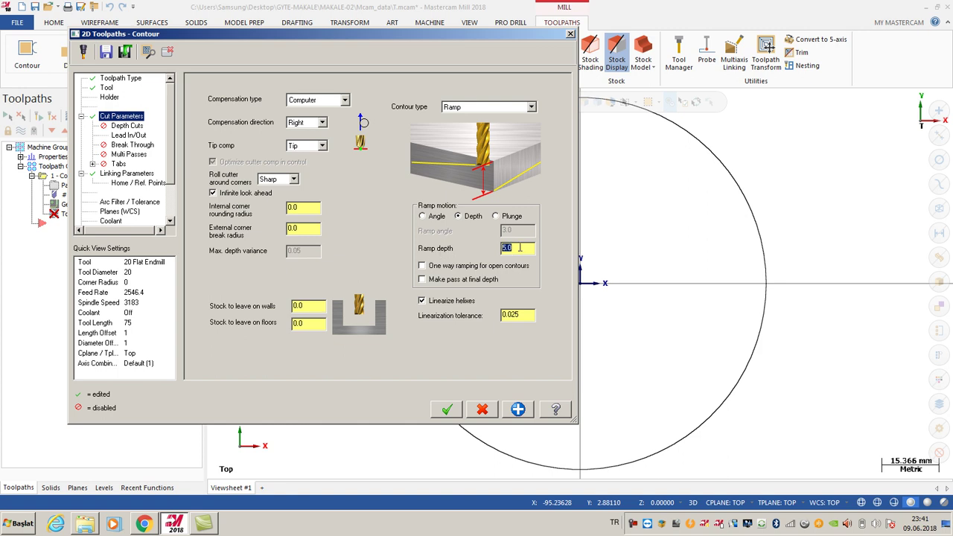
click(423, 281)
click(422, 300)
click(422, 301)
click(127, 126)
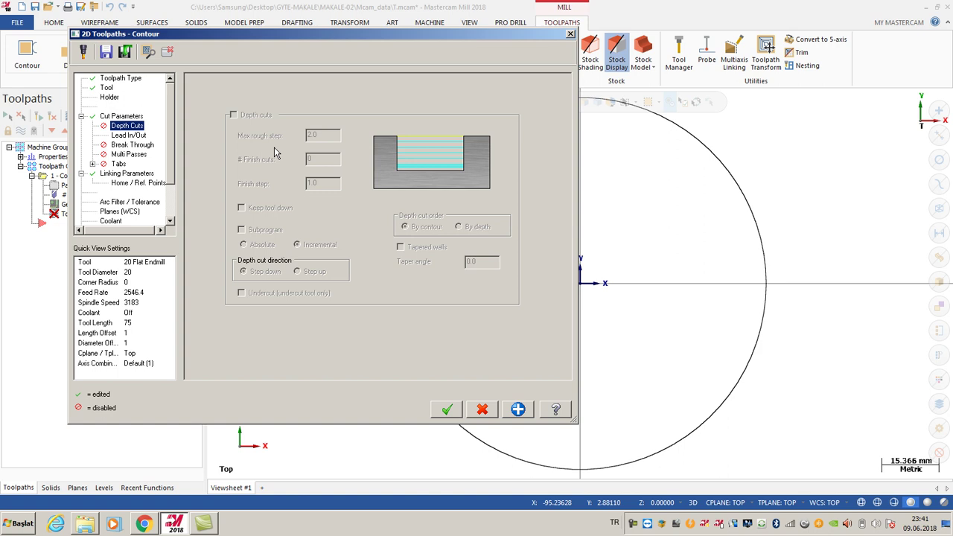
click(107, 117)
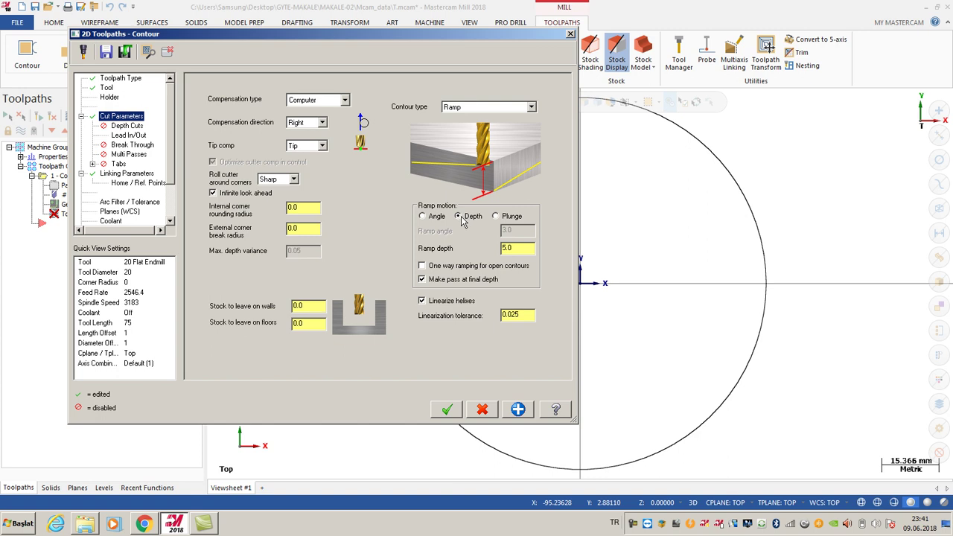
double_click(506, 248)
Step: Accept the ramp settings, then set entry and exit lead line length to 0
click(447, 411)
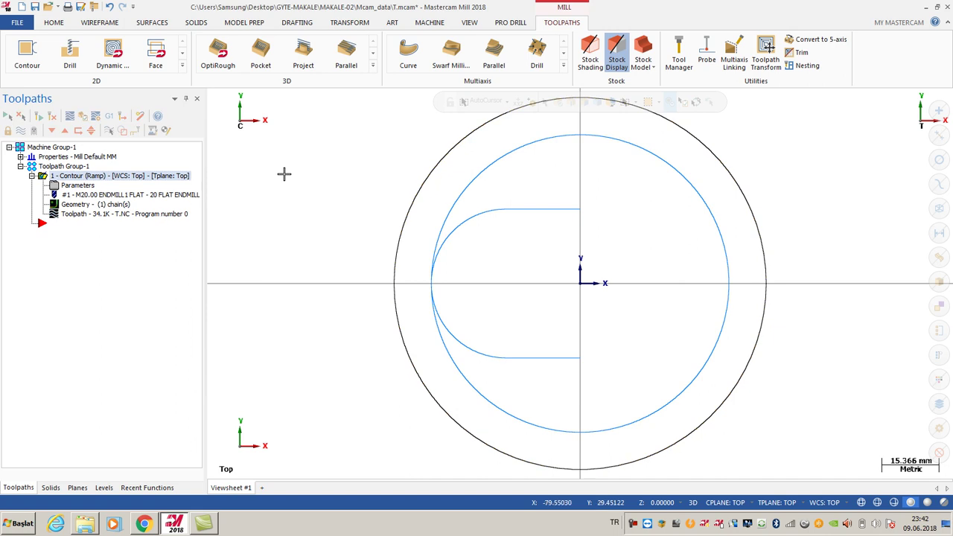
click(53, 185)
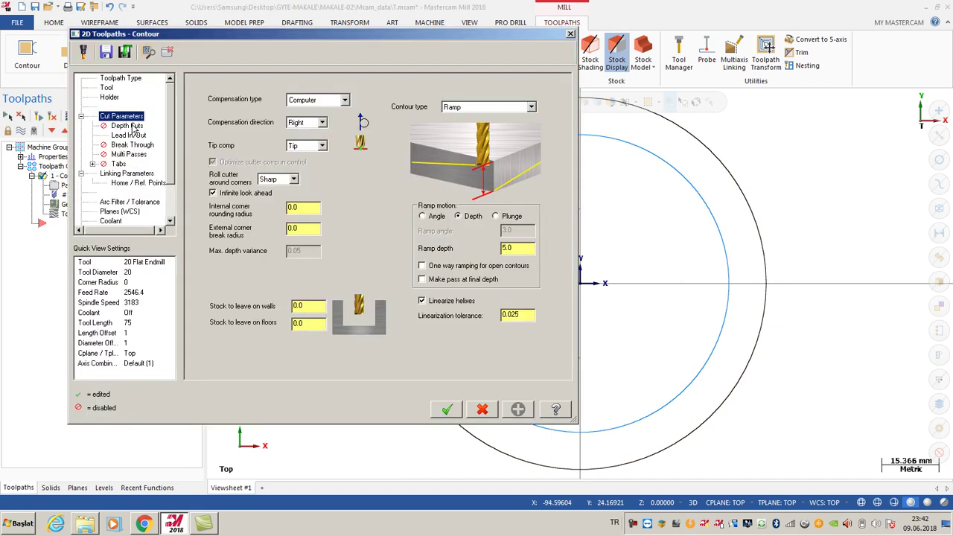
click(128, 135)
double_click(270, 139)
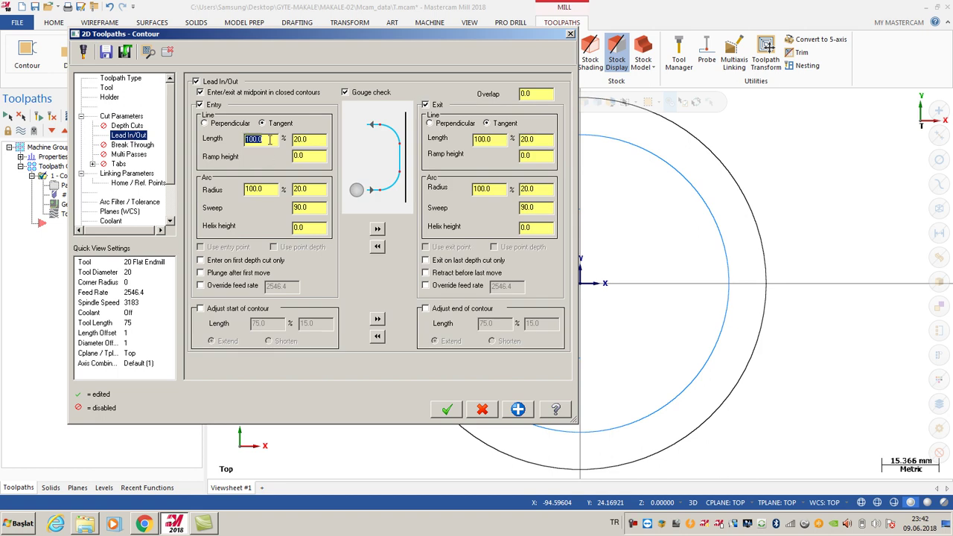
key(BackSpace)
click(377, 228)
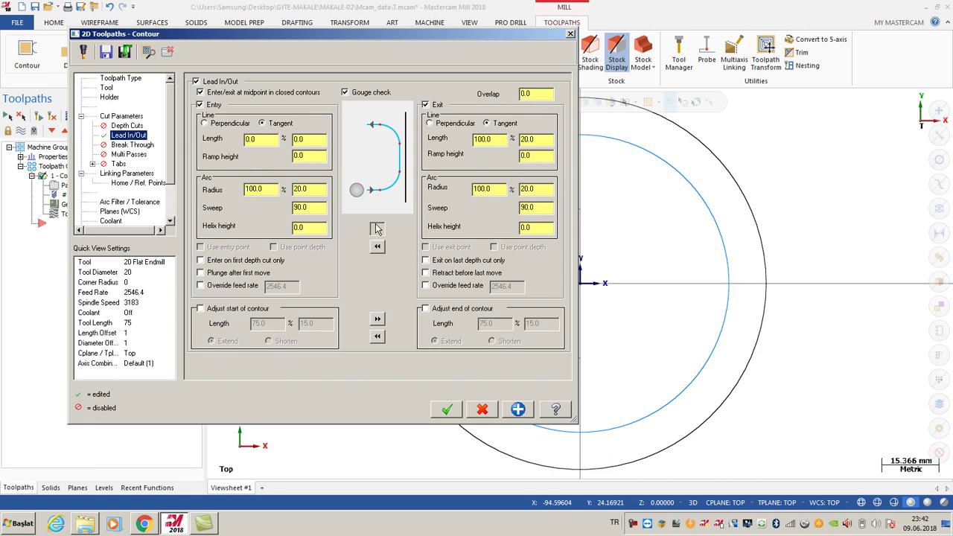
Step: Set entry arc radius 50% (10.0) and sweep 180°, copying them to the exit arc
double_click(262, 189)
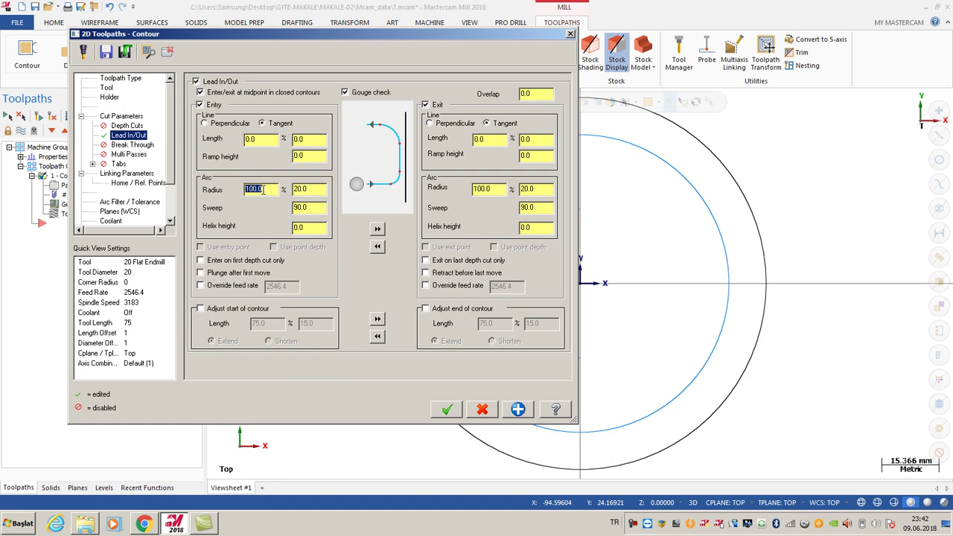
text(50)
double_click(313, 209)
text(180)
click(377, 229)
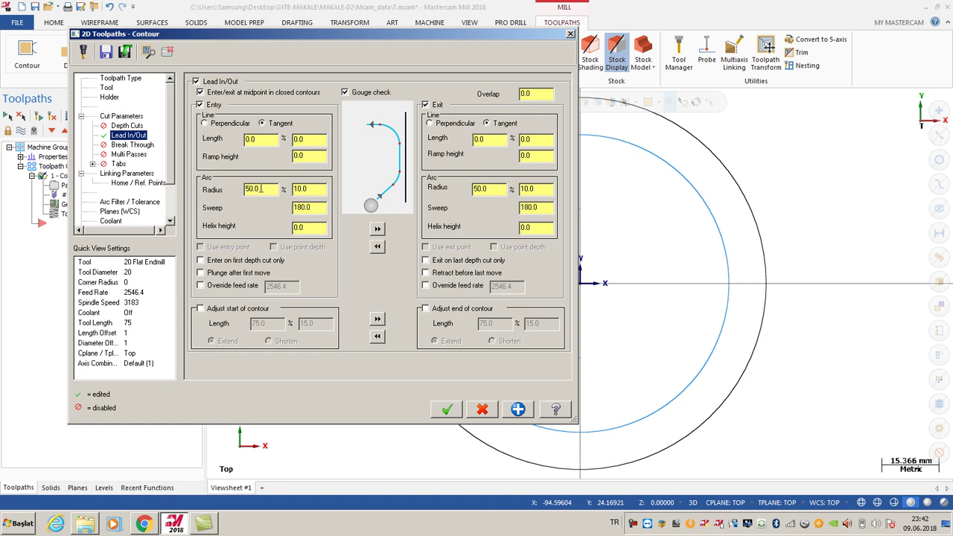
double_click(256, 189)
double_click(308, 208)
Step: Accept the new lead in/out settings, regenerate the ramp contour, and switch to Isometric (WCS) view
click(447, 410)
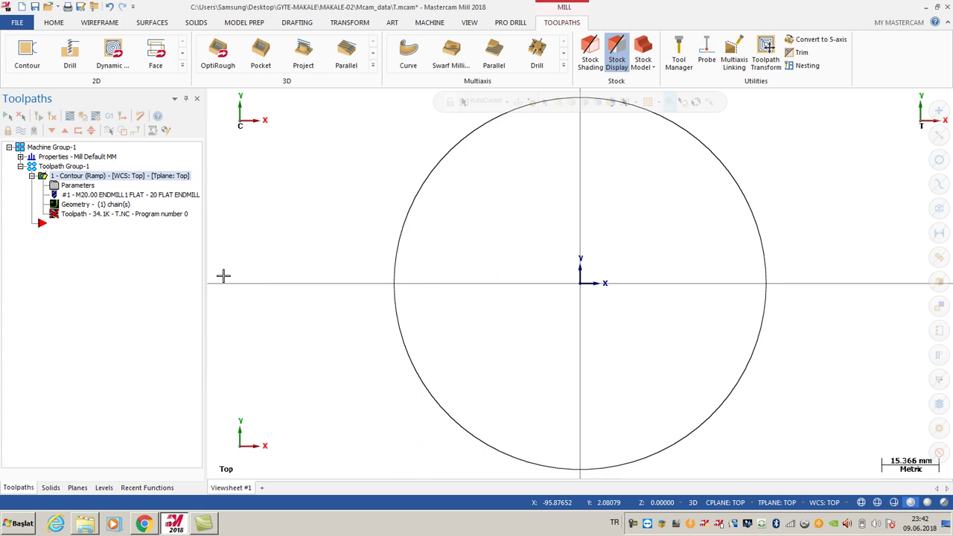
click(53, 116)
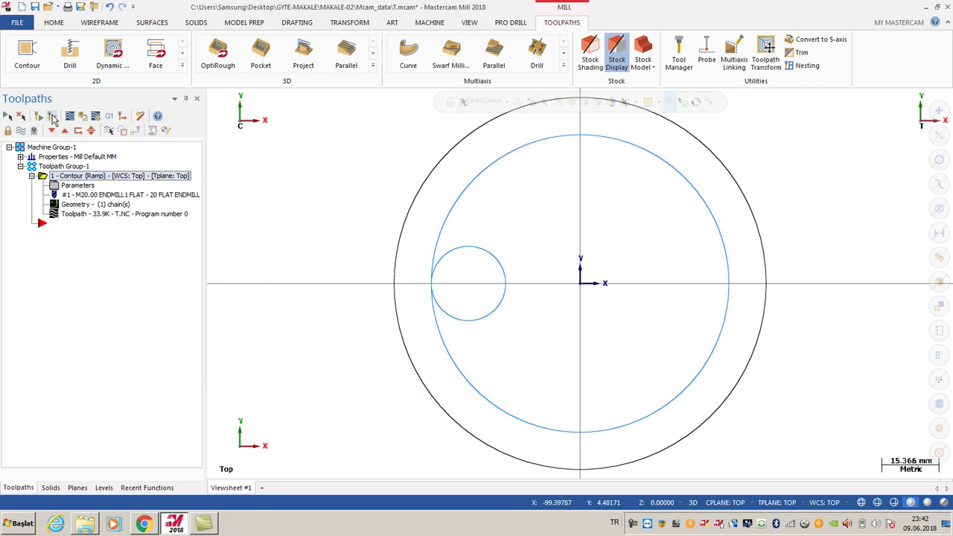
right_click(309, 192)
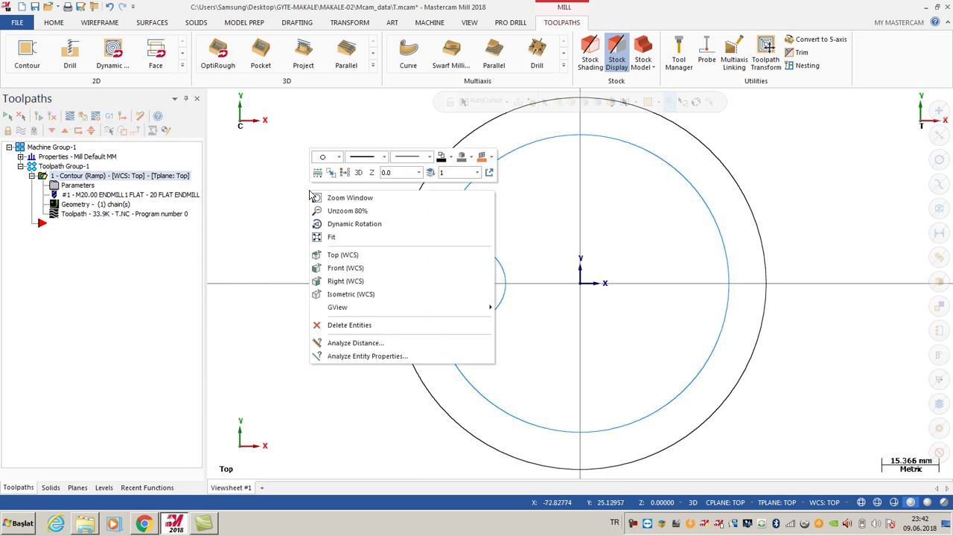
click(354, 294)
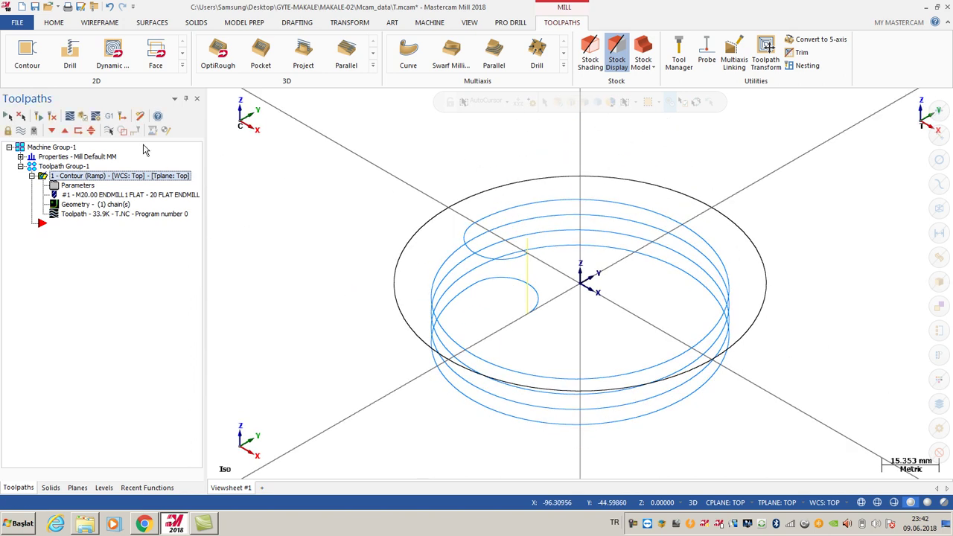
Step: Backplot the toolpath at increased playback speed through its descending helical passes
click(70, 117)
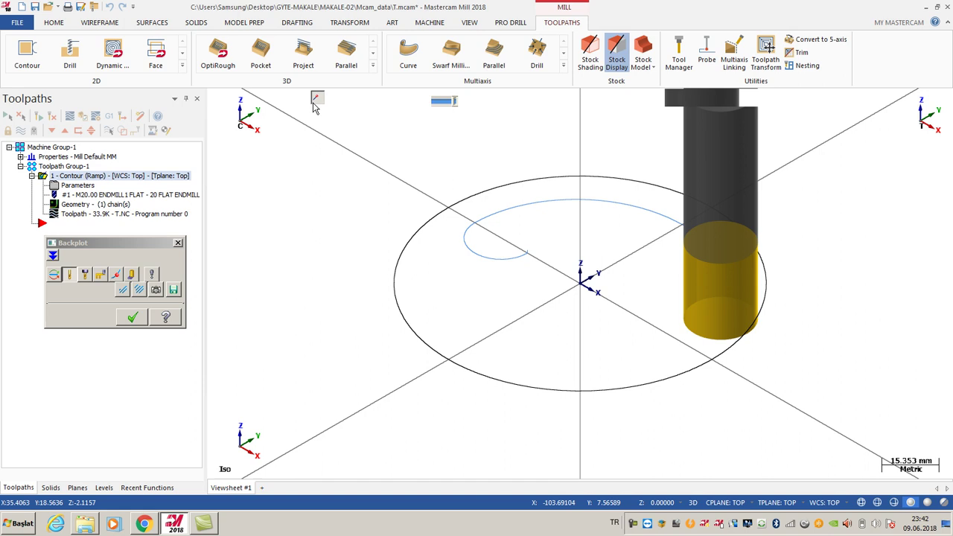
mouse_move(319, 99)
drag(352, 101, 359, 101)
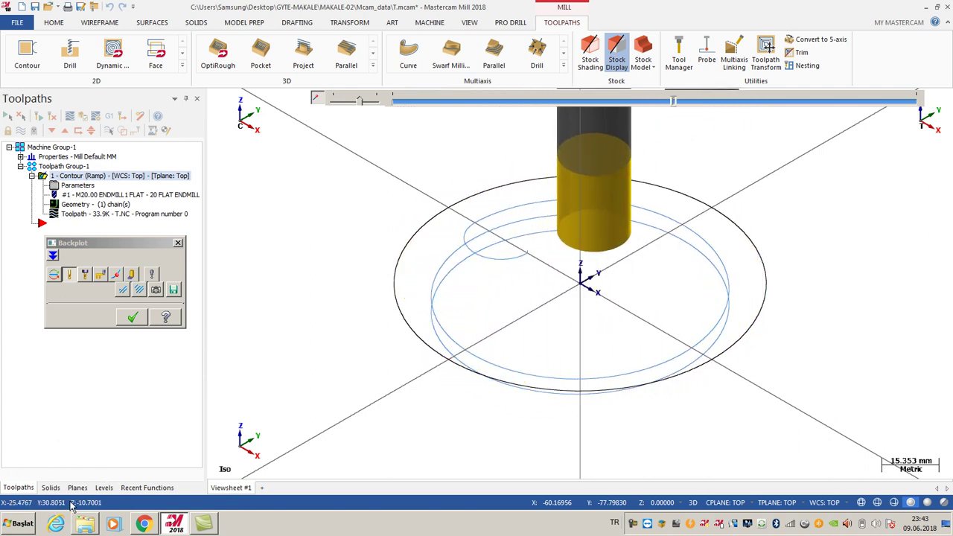
drag(367, 102, 375, 106)
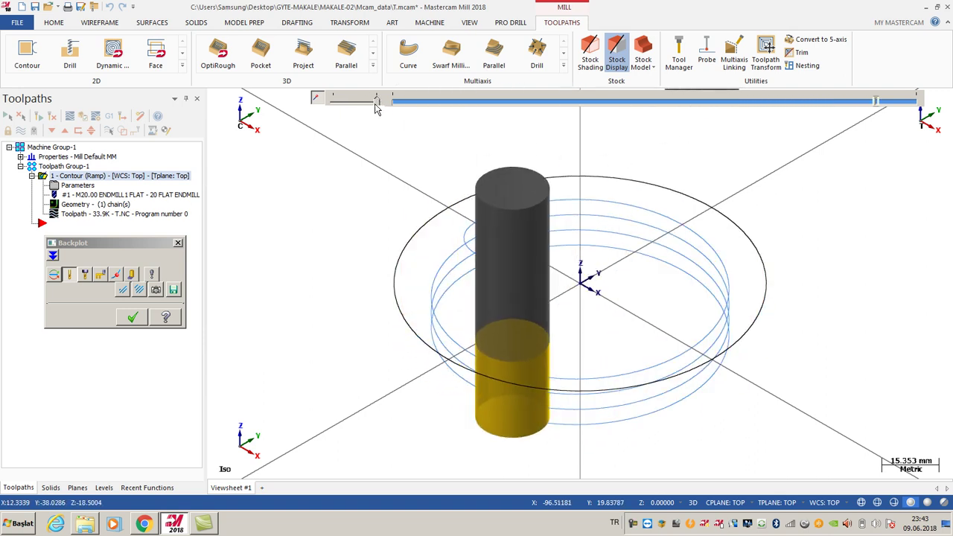
click(132, 317)
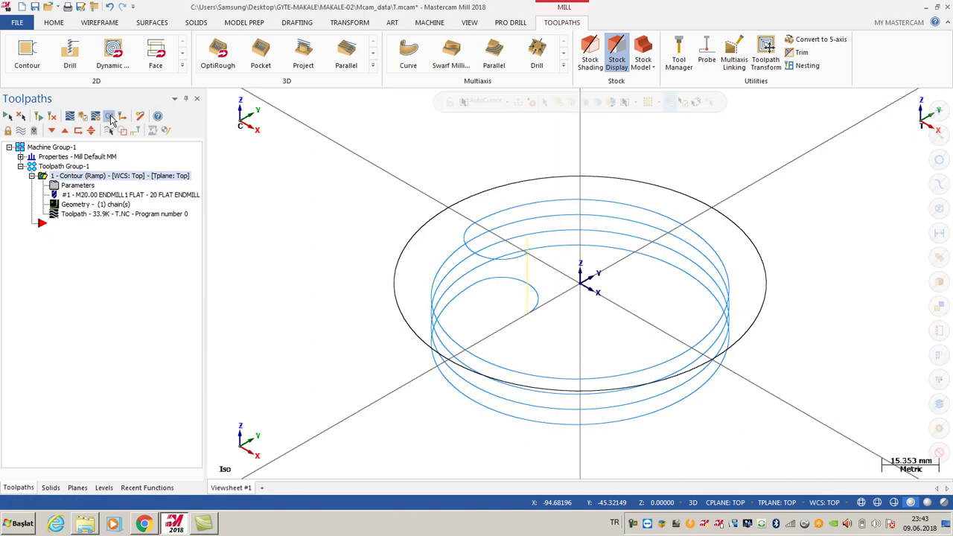
Step: Post the selected ramp operation as T.NC, confirming overwrite of the existing file
click(108, 118)
click(113, 314)
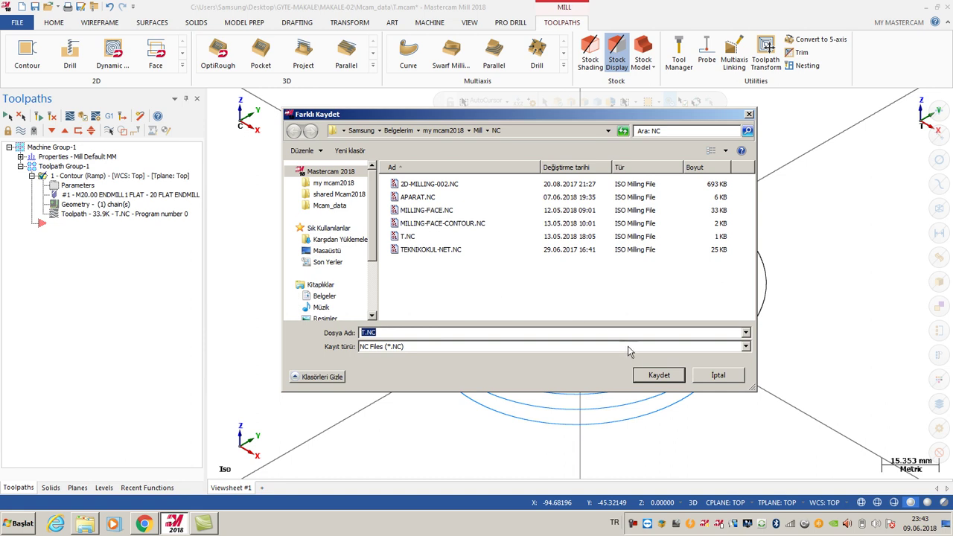
click(655, 376)
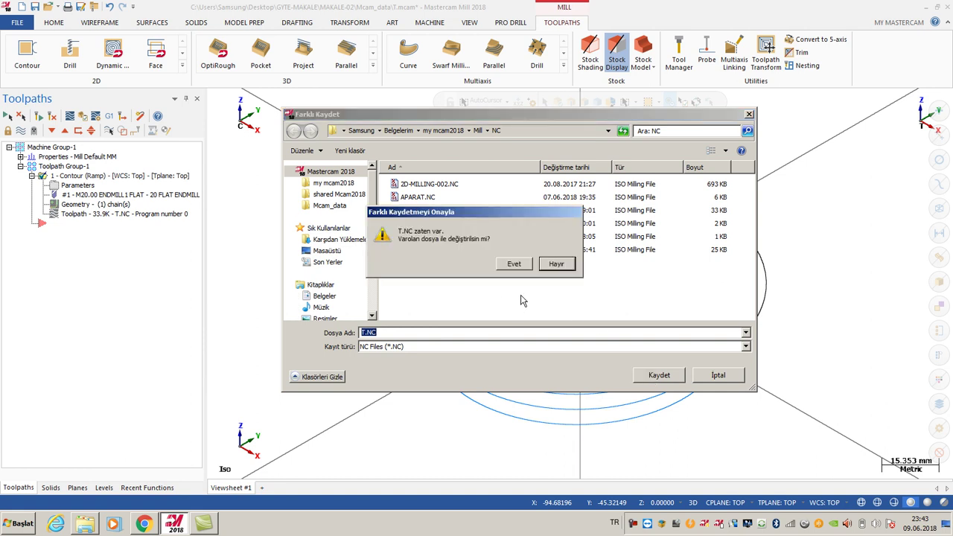
click(516, 266)
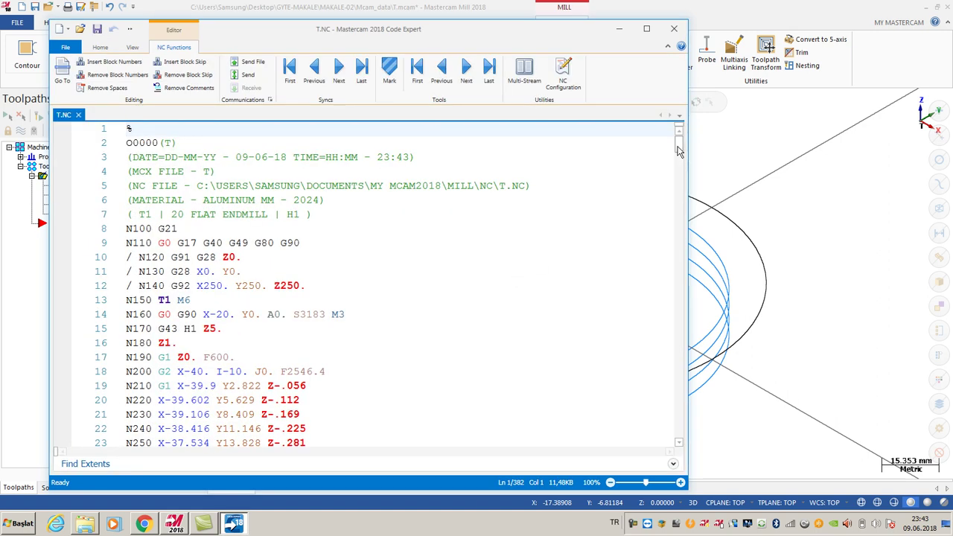
Step: Scroll through T.NC to the final Z-20. pass and program end, then close Code Expert
drag(679, 149, 674, 430)
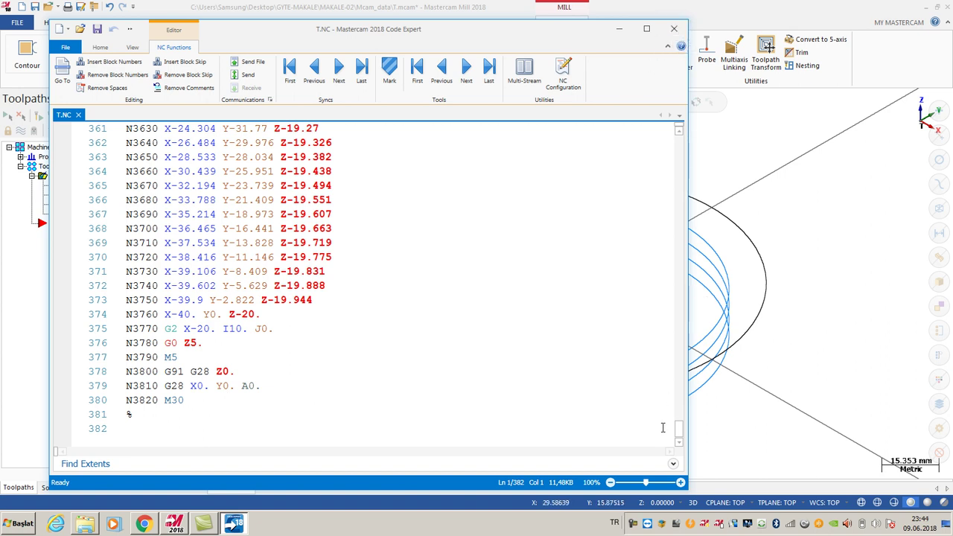
scroll(680, 412, up, 1)
drag(680, 412, 634, 179)
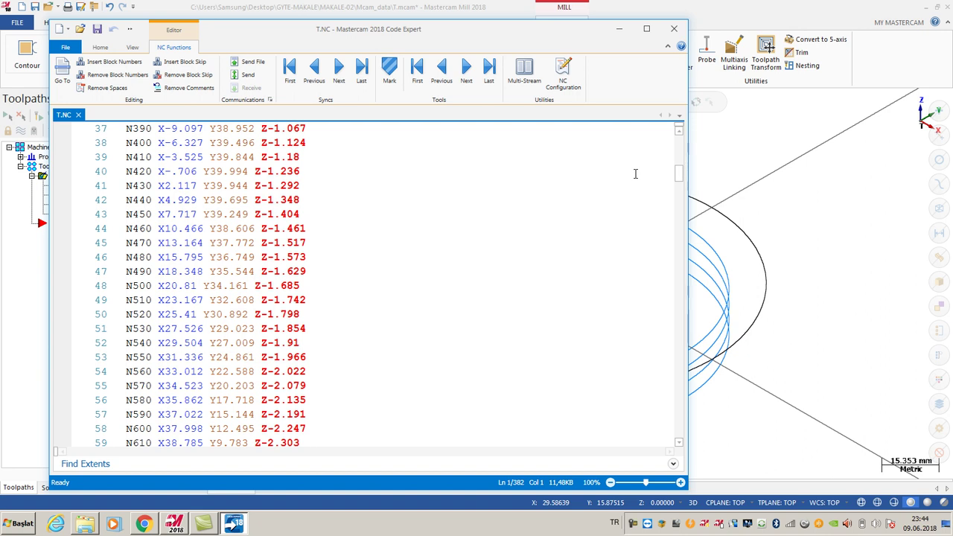
click(672, 31)
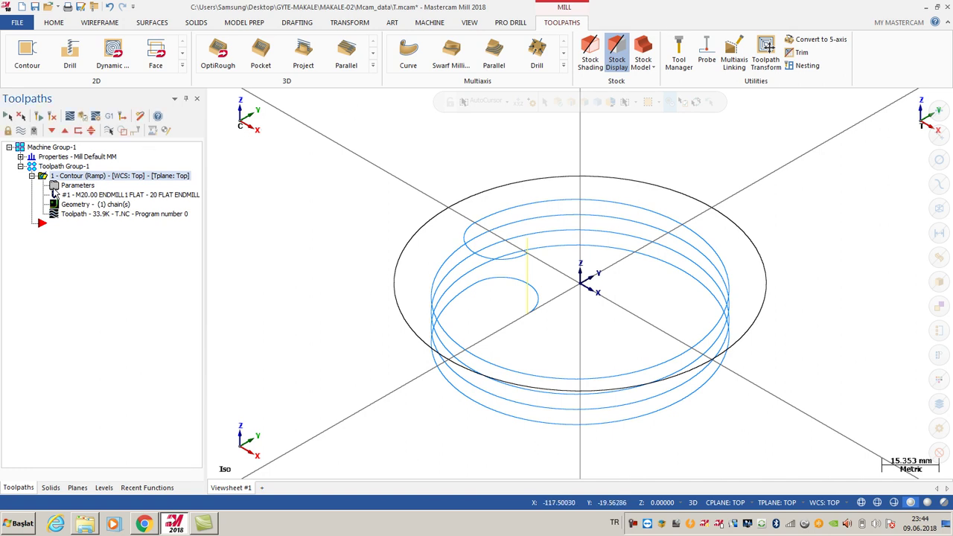
Step: Uncheck Linearize helixes in the contour's Cut Parameters and accept the change
click(54, 186)
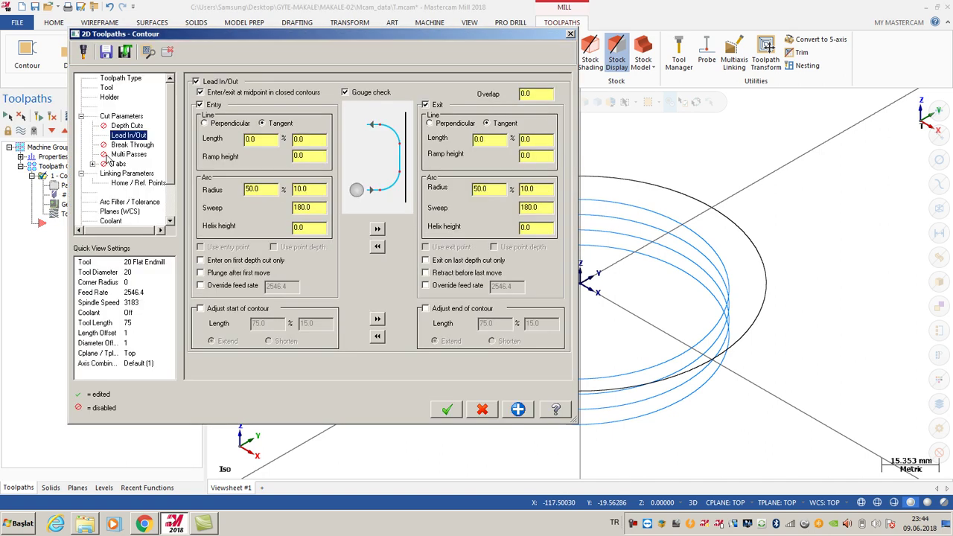
click(117, 117)
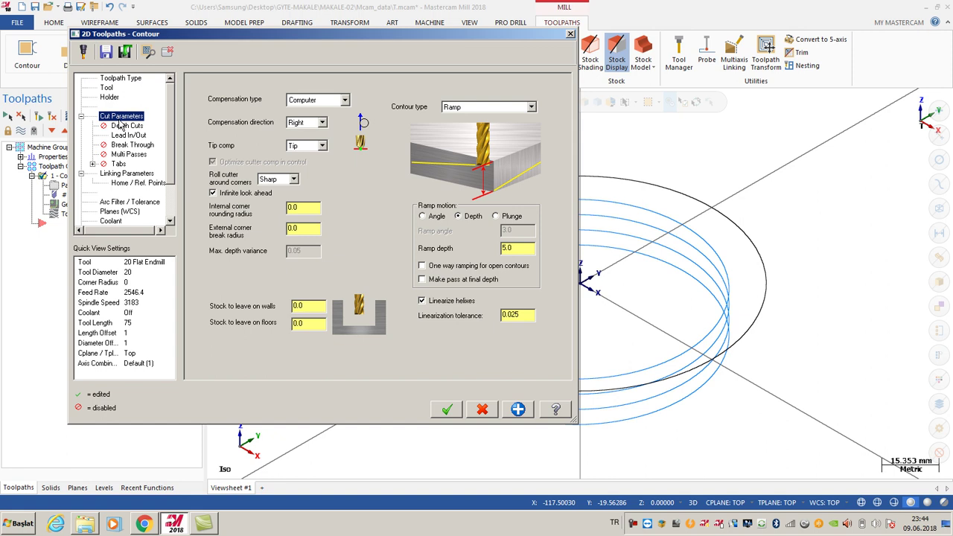
click(423, 302)
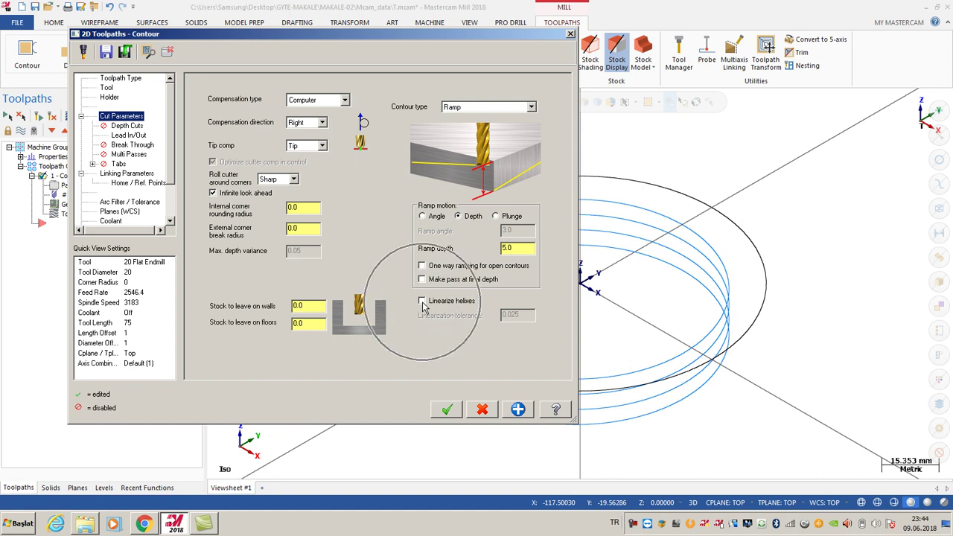
click(449, 410)
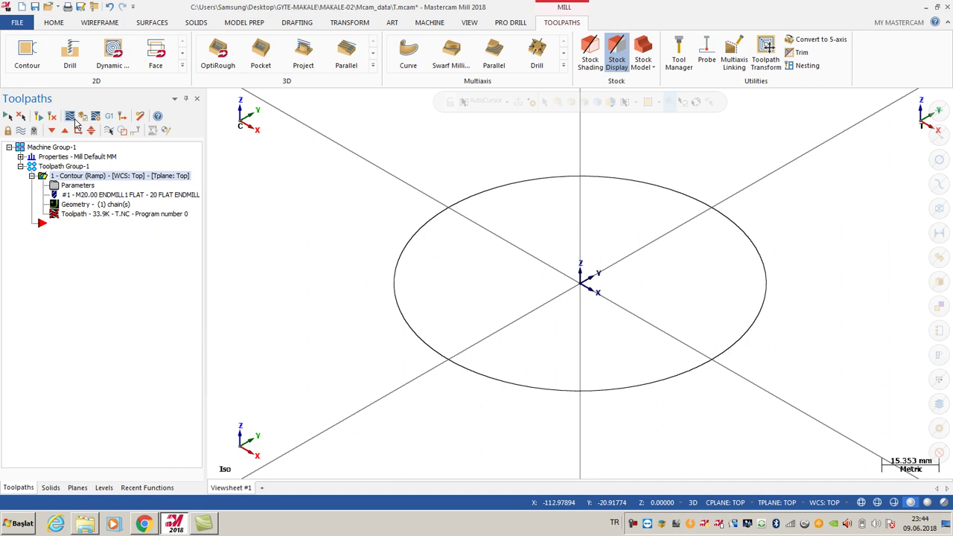
Step: Regenerate the contour and repost it over T.NC, producing true helical G2 arcs
click(54, 119)
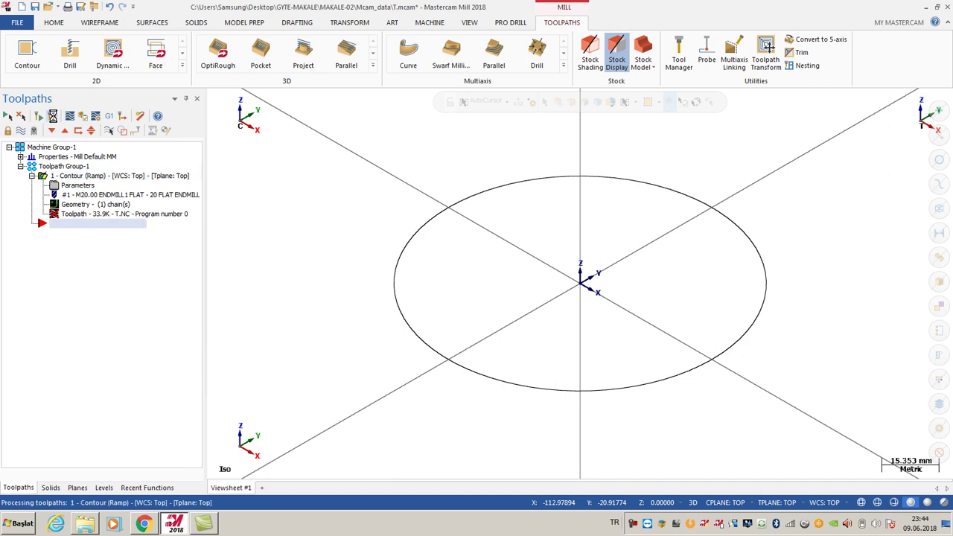
click(108, 117)
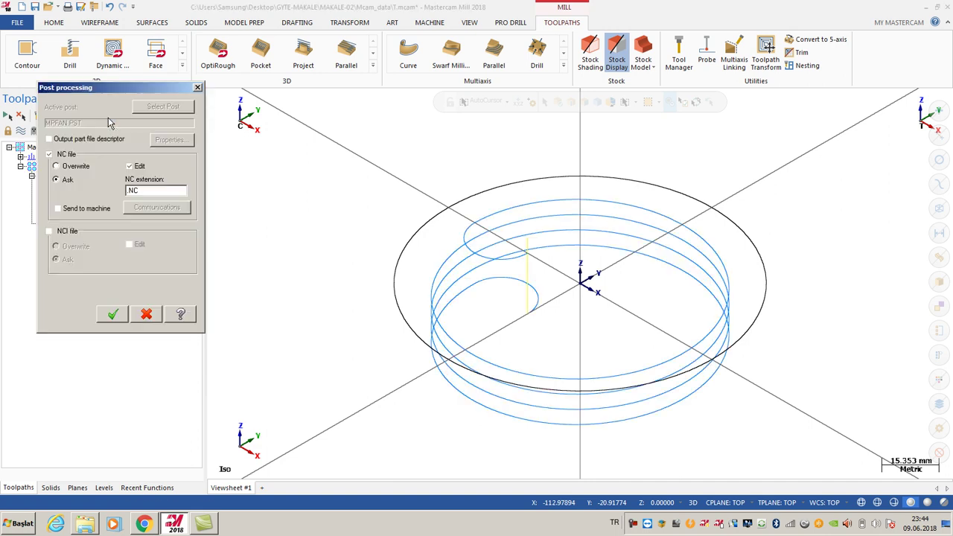
click(112, 316)
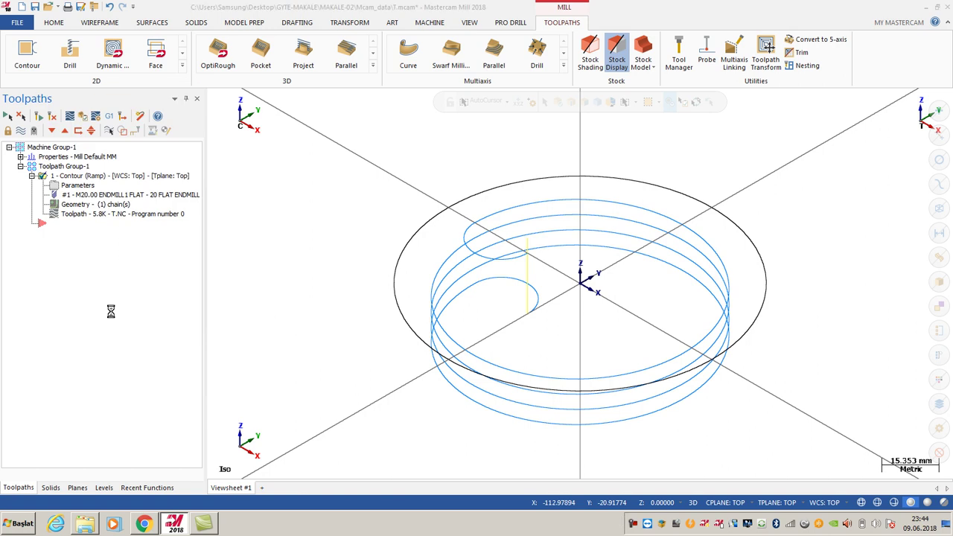
click(655, 379)
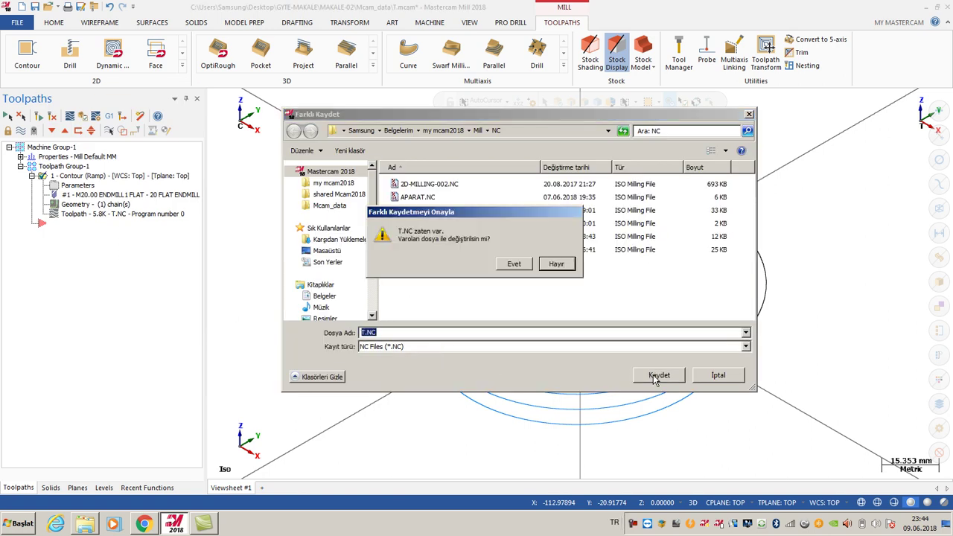
click(517, 266)
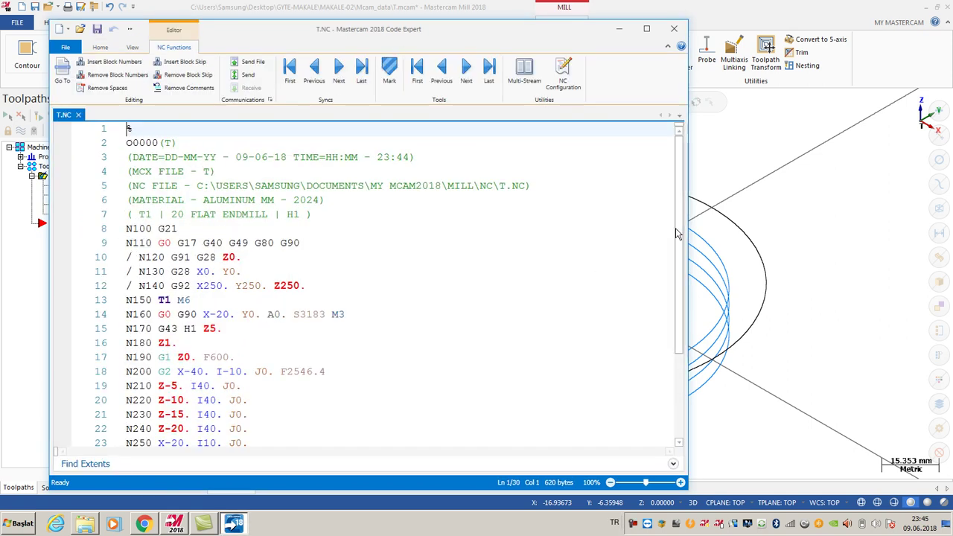
Step: Review T.NC's end, marking M30 and helical arc lines N200–N250, then close Code Expert
drag(679, 277, 667, 348)
scroll(667, 348, down, 1)
click(664, 359)
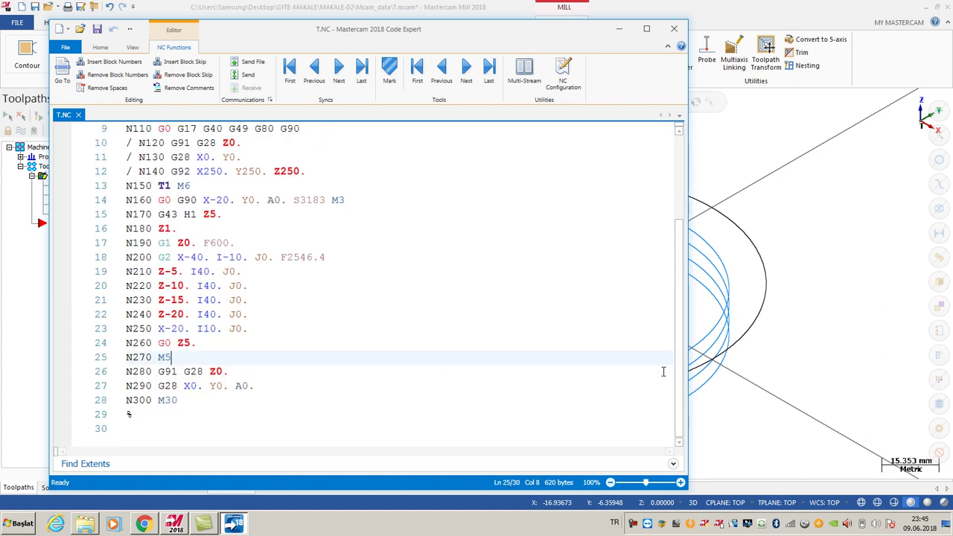
double_click(157, 400)
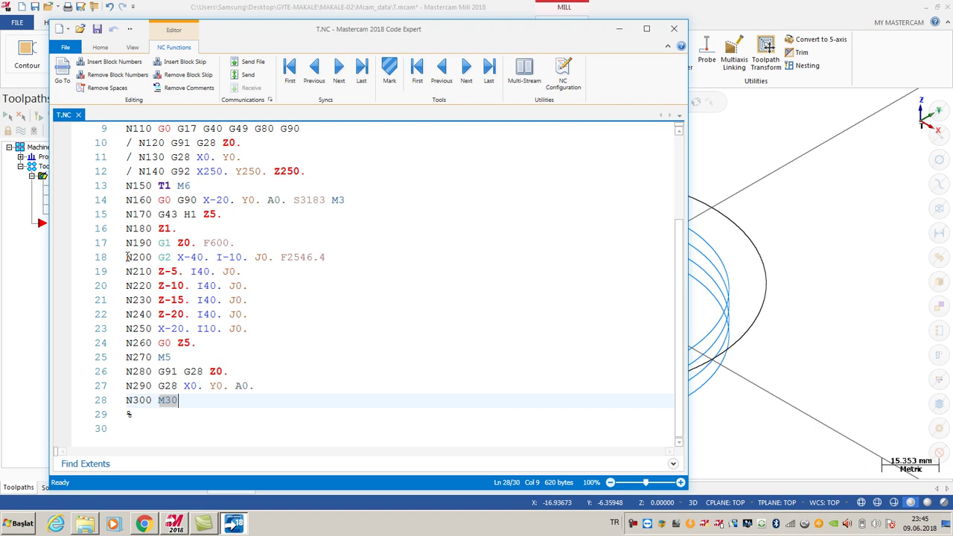
drag(128, 258, 262, 326)
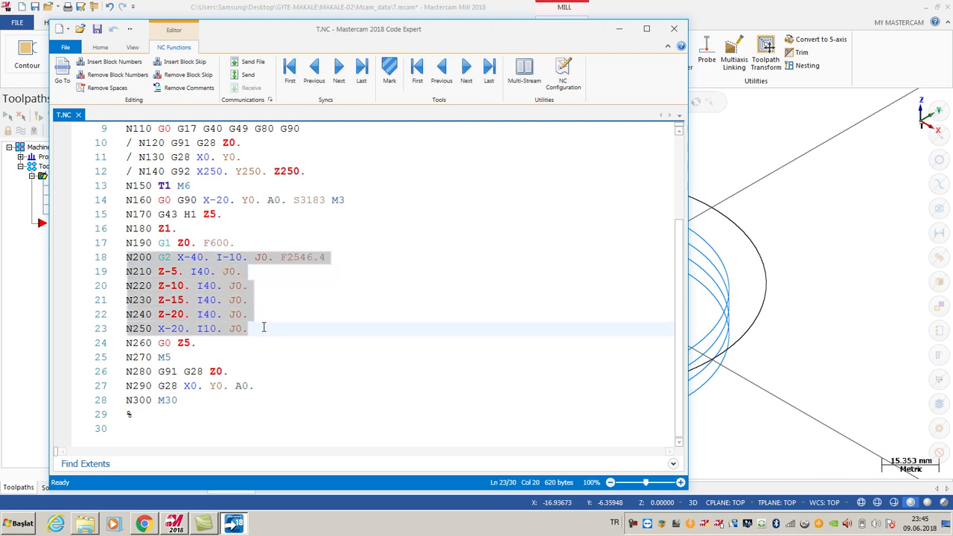
click(674, 30)
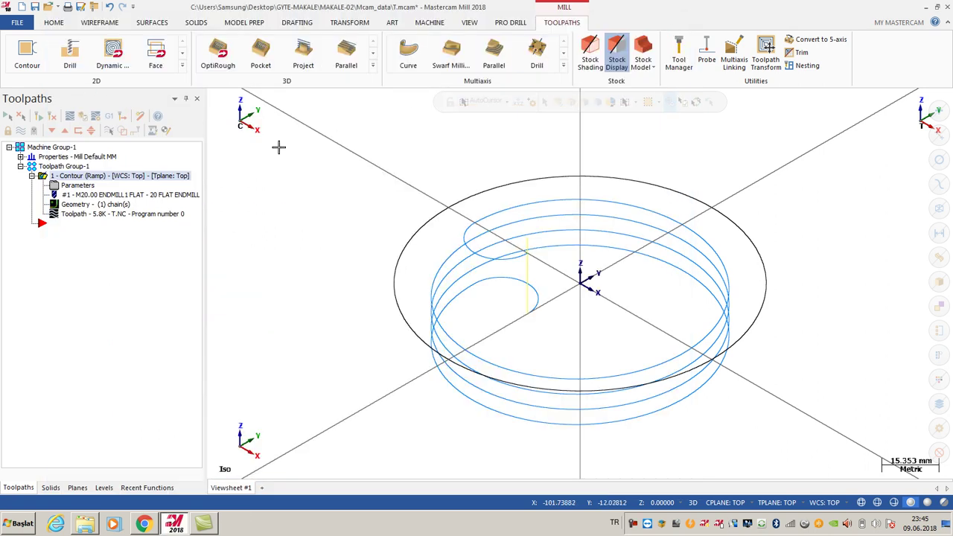
Step: Enable Make pass at final depth for the contour and regenerate the toolpath
click(78, 185)
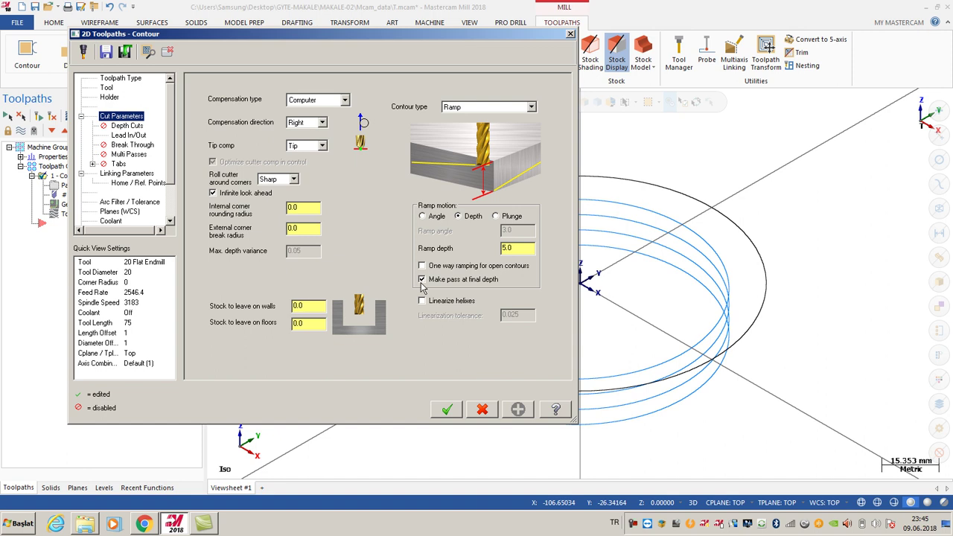
click(447, 409)
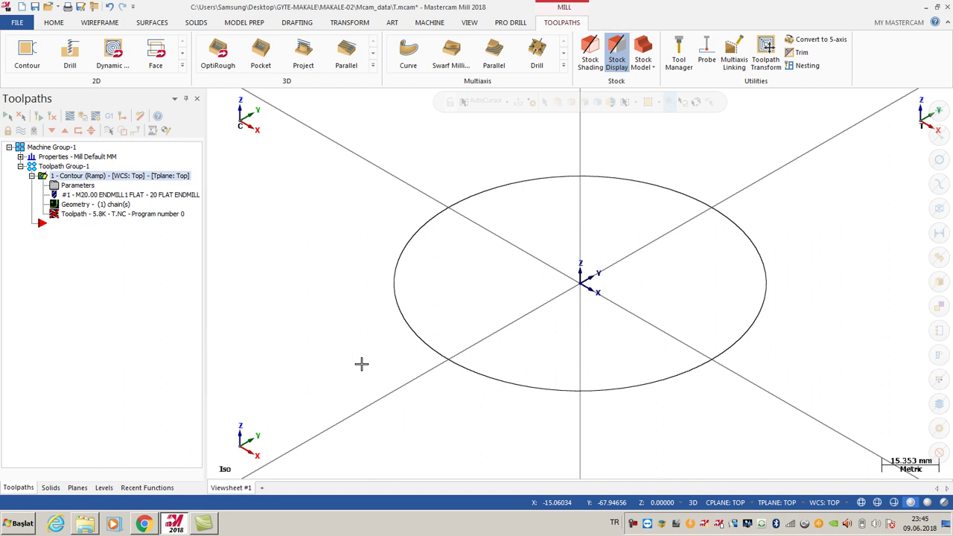
click(53, 115)
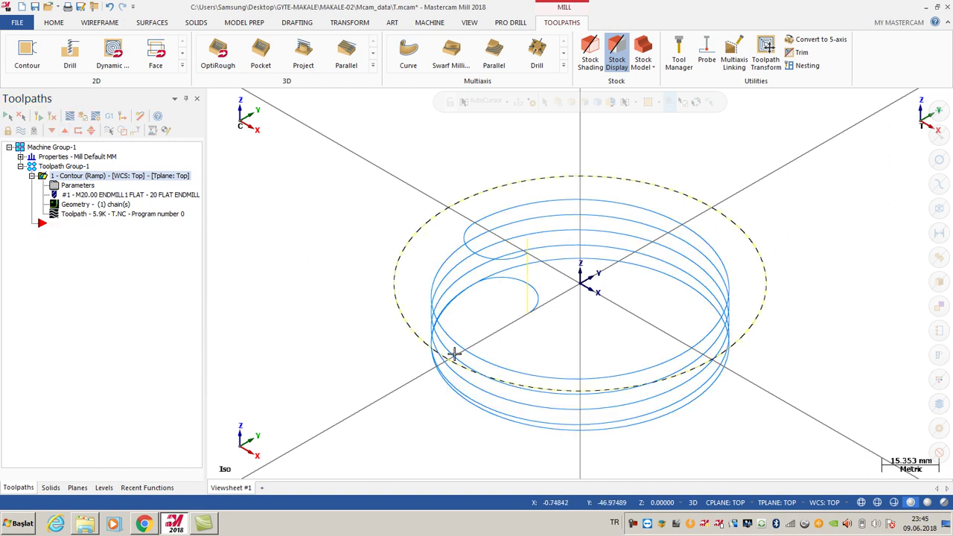
Step: Check the linking depths and set the contour's ramp depth to 10
click(78, 186)
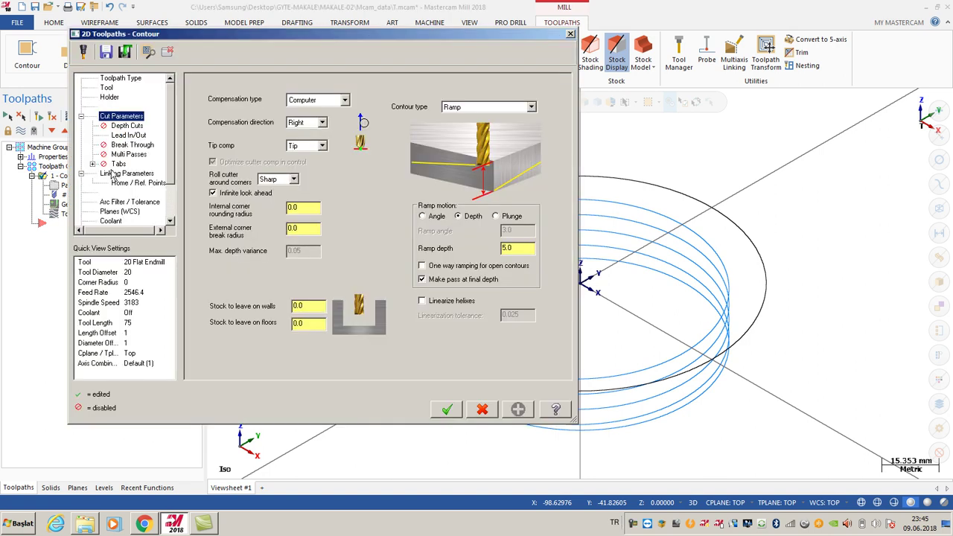
click(113, 173)
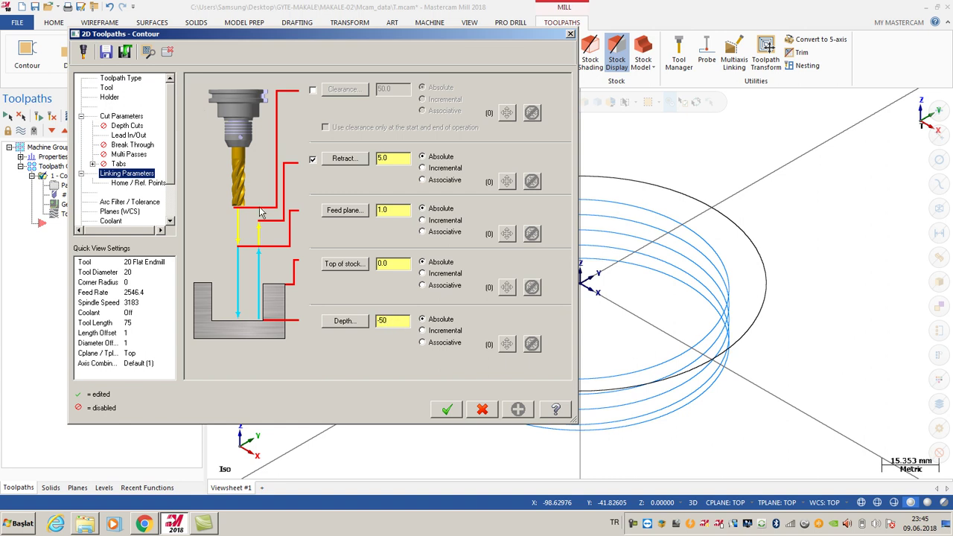
click(132, 119)
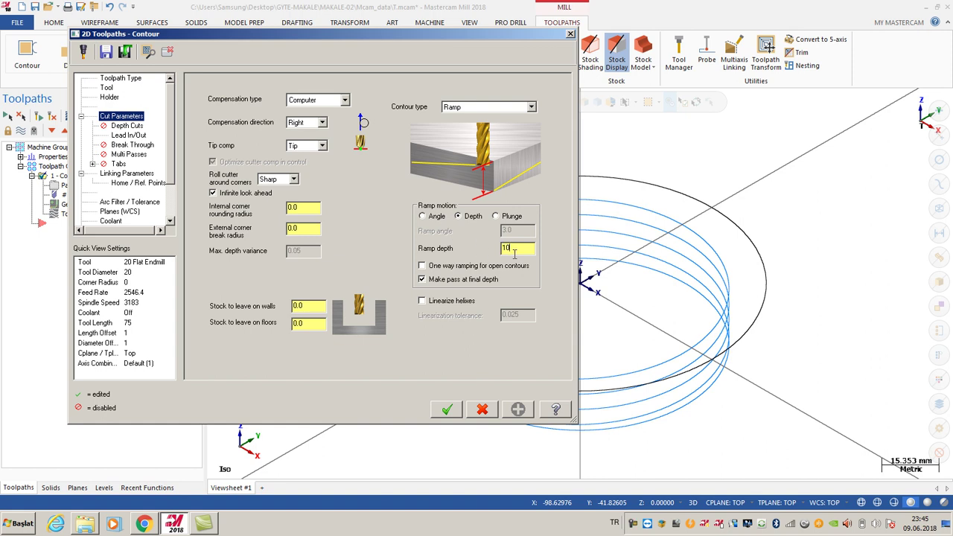
click(443, 412)
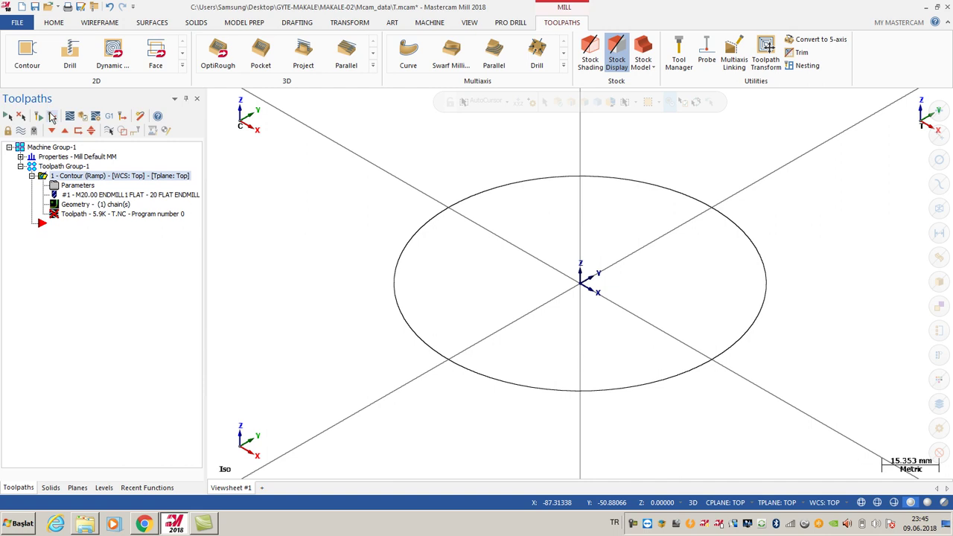
Step: Regenerate the toolpath with 10 ramp depth and backplot its motion down to Z -50
click(52, 117)
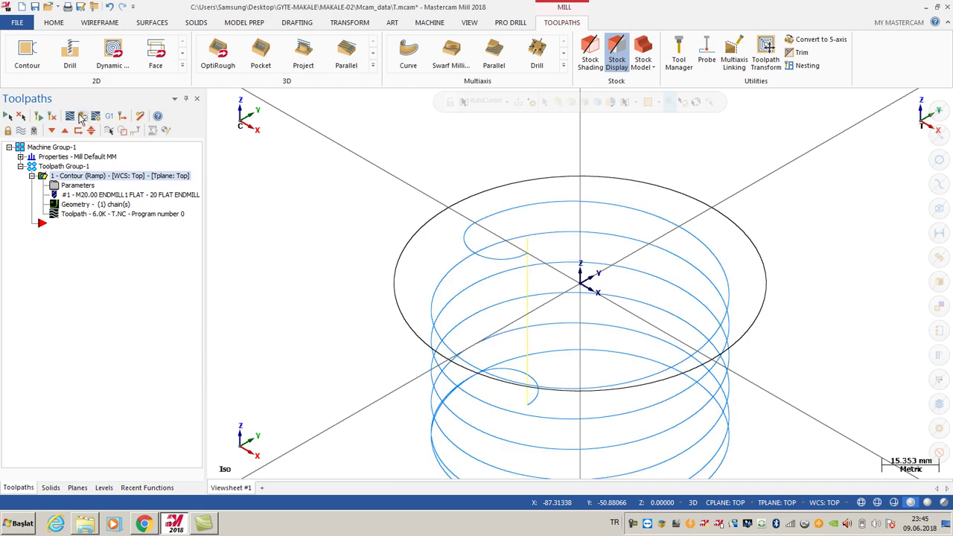
click(70, 117)
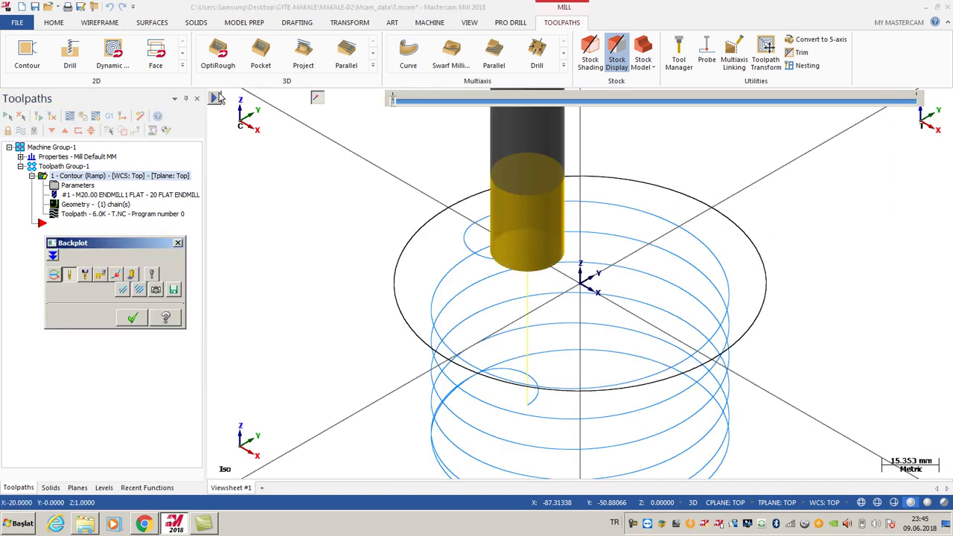
click(218, 98)
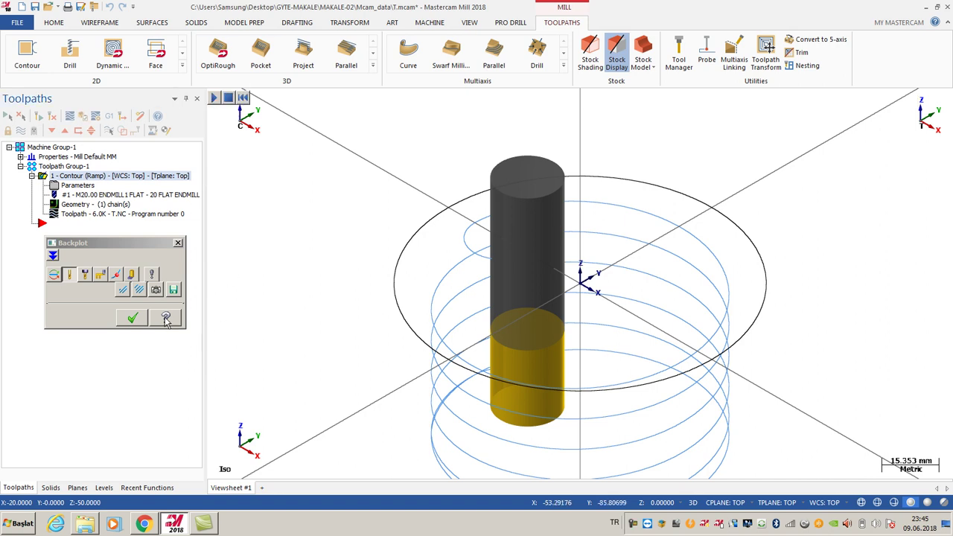
click(135, 319)
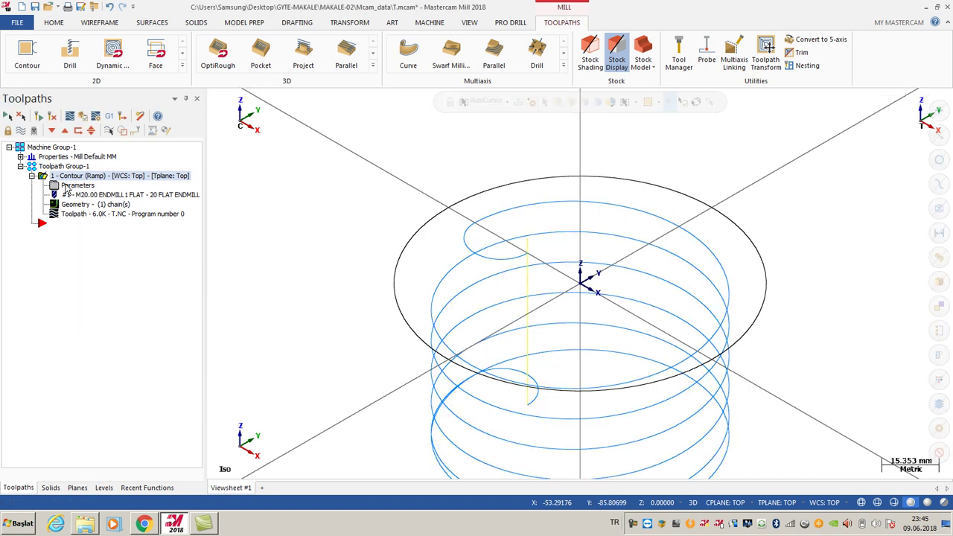
Step: Repost over T.NC and mark helical moves N200–N260 stepping Z-10. to Z-50
click(108, 116)
click(112, 315)
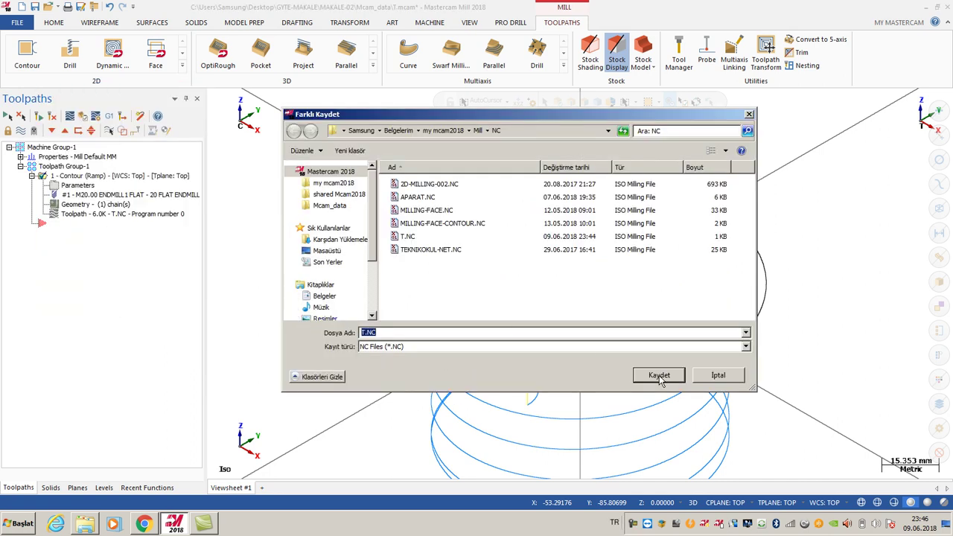
click(660, 376)
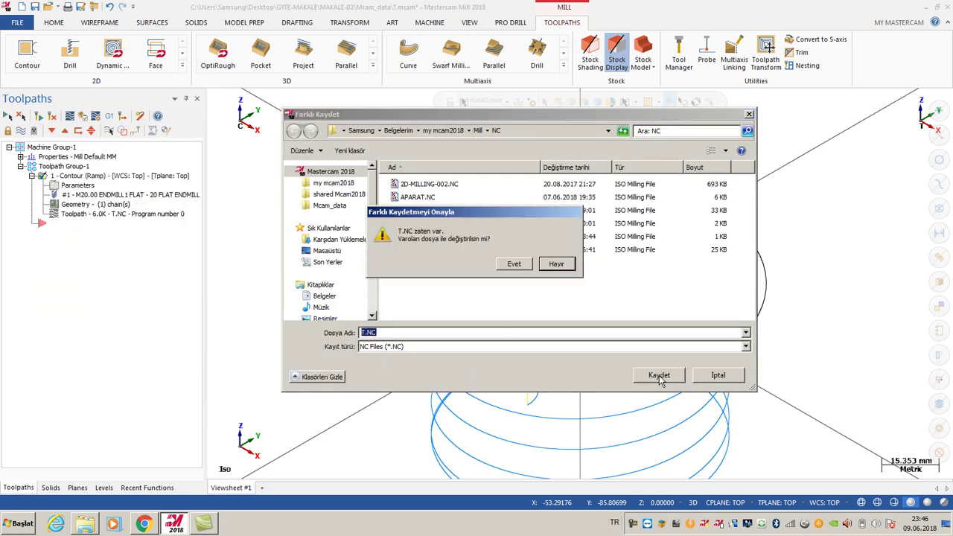
click(519, 265)
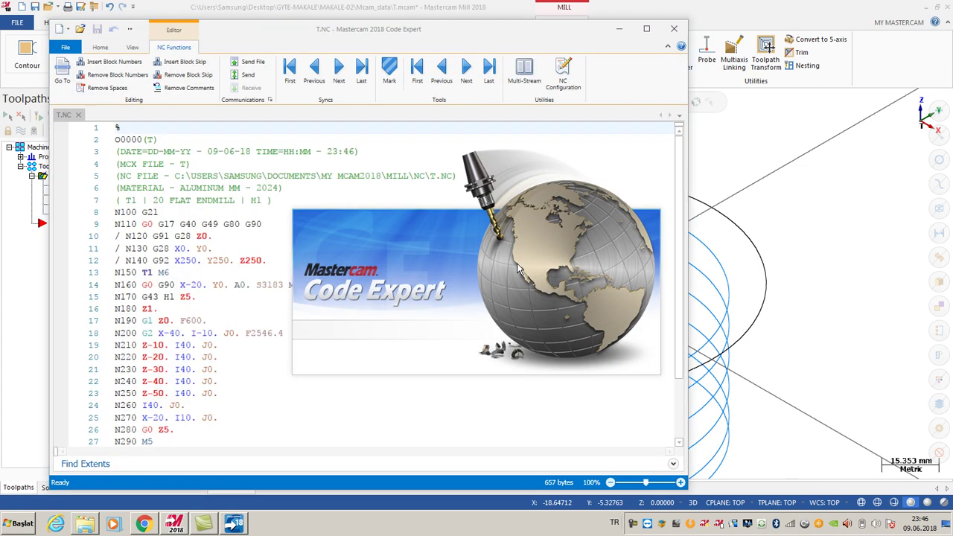
drag(680, 199, 663, 333)
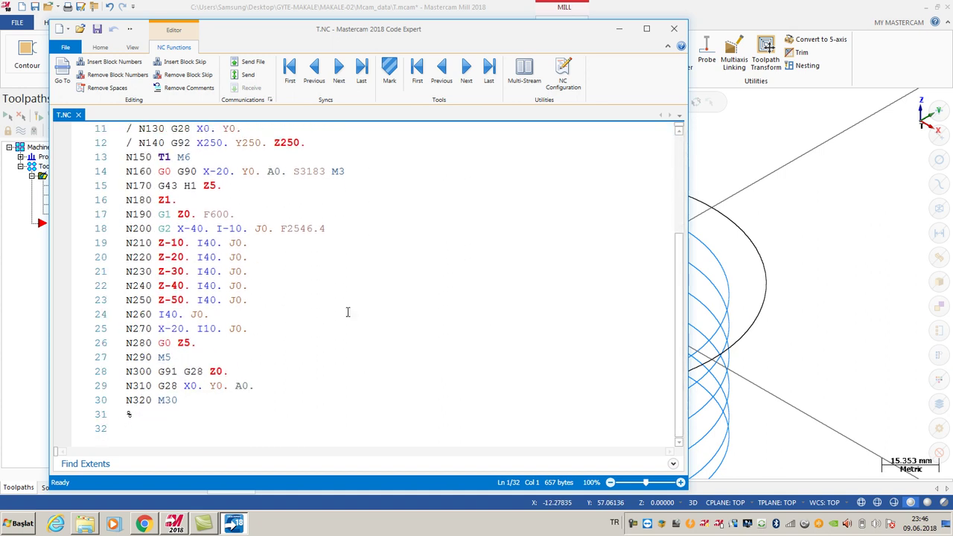
drag(127, 228, 257, 318)
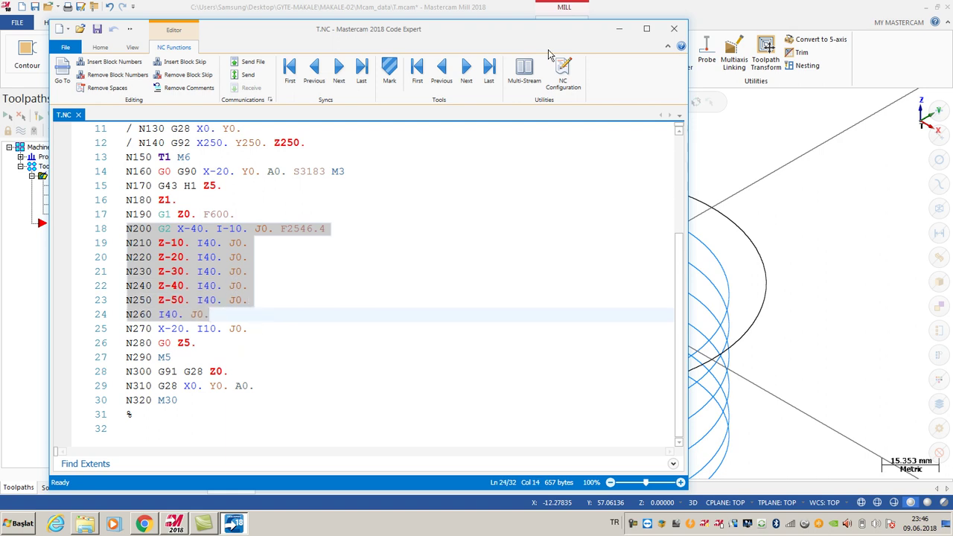
Step: Close Code Expert, re-enable Linearize helixes at 0.025 tolerance, and regenerate the contour
click(672, 32)
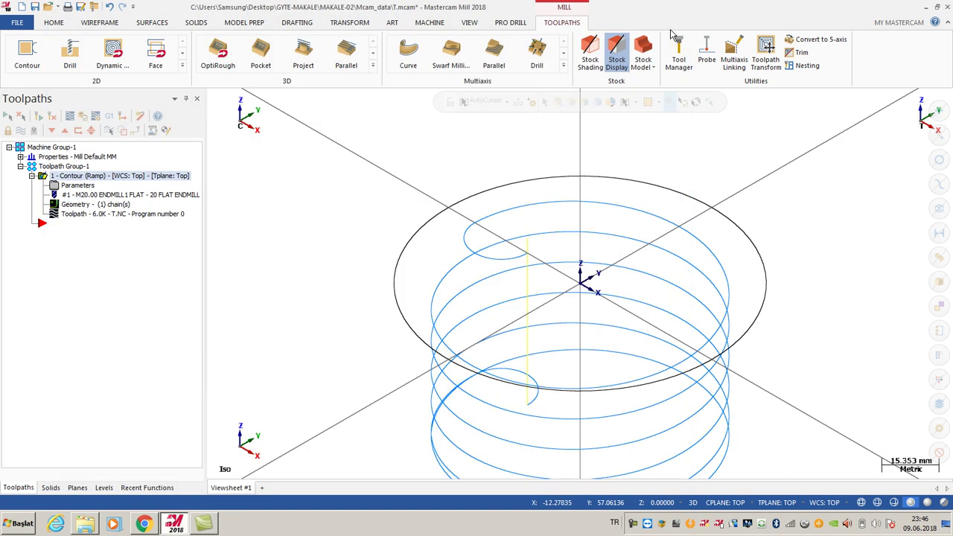
click(66, 186)
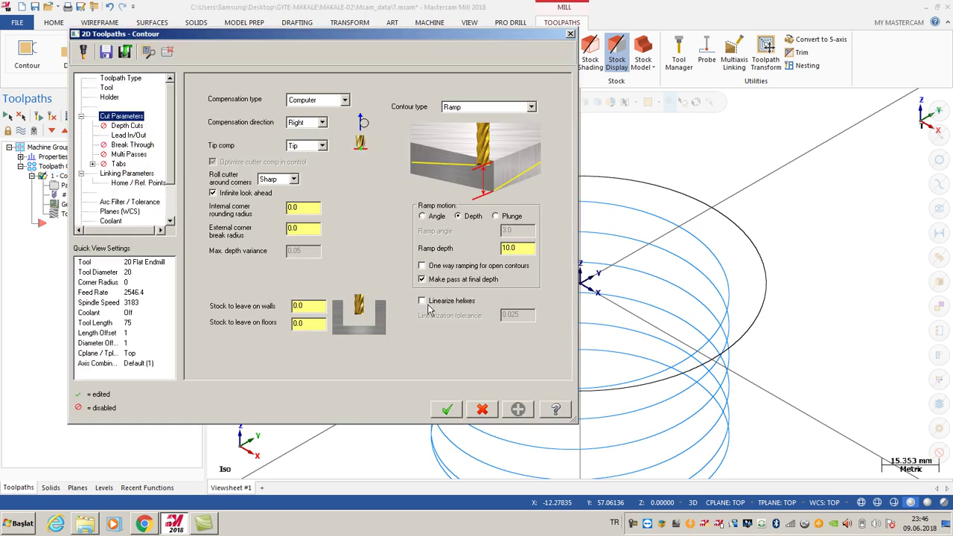
click(427, 306)
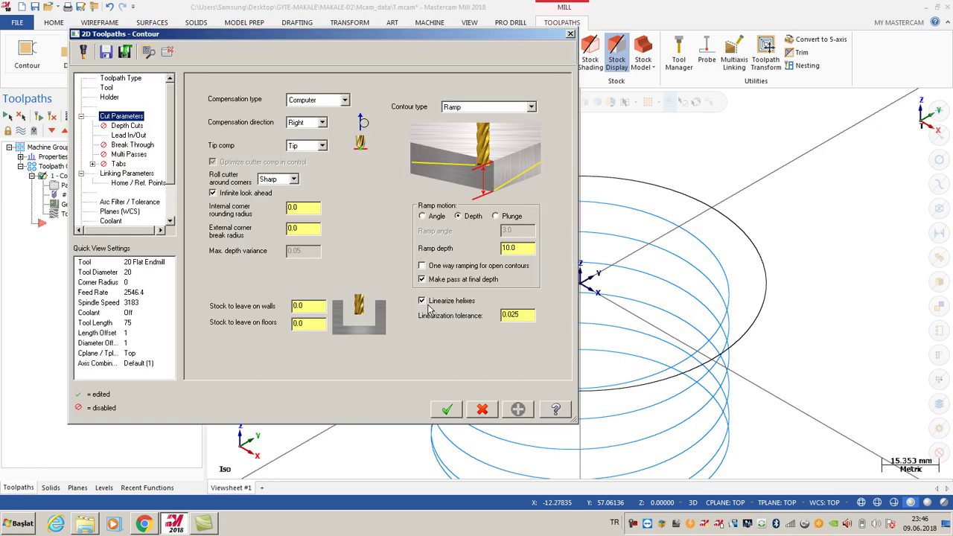
click(447, 412)
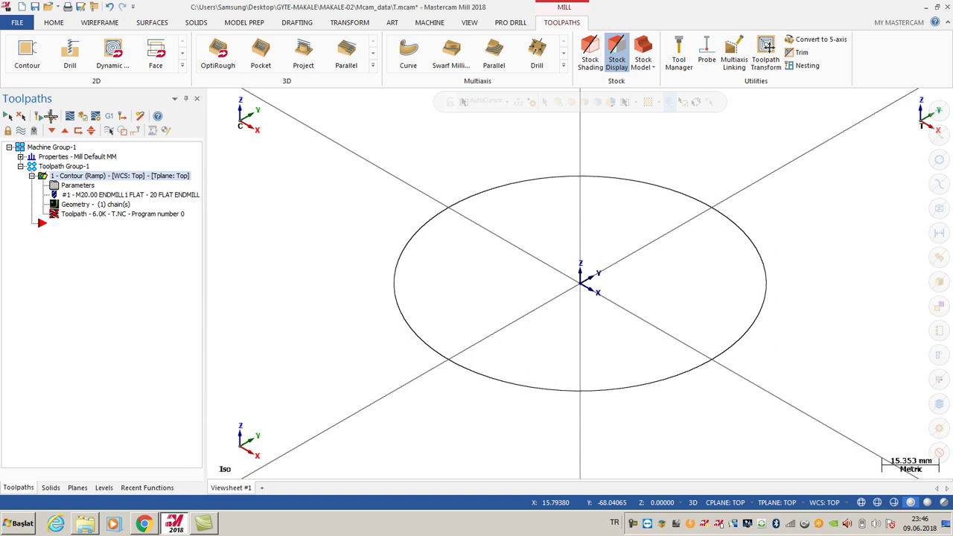
click(50, 116)
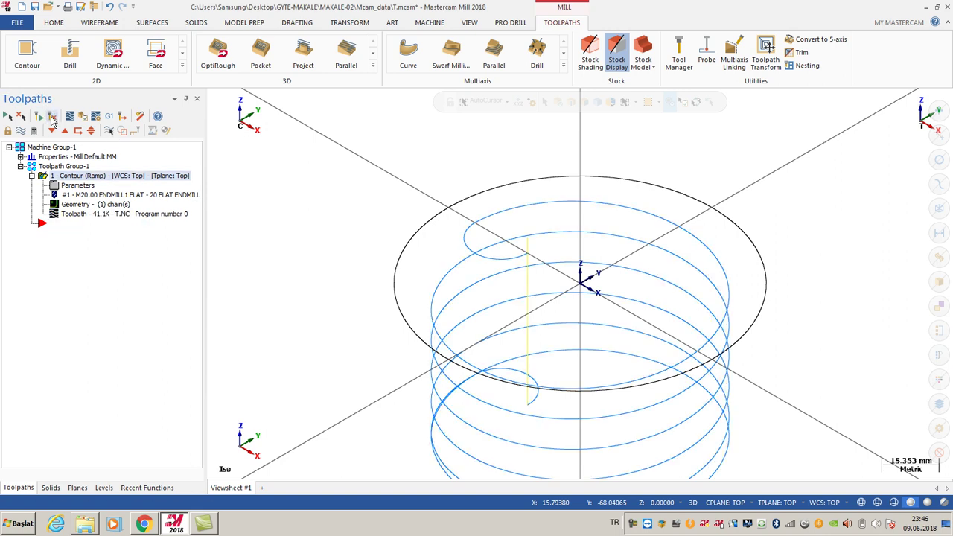
Step: Post the ramp contour toolpath as T.NC, overwriting the existing file
click(109, 117)
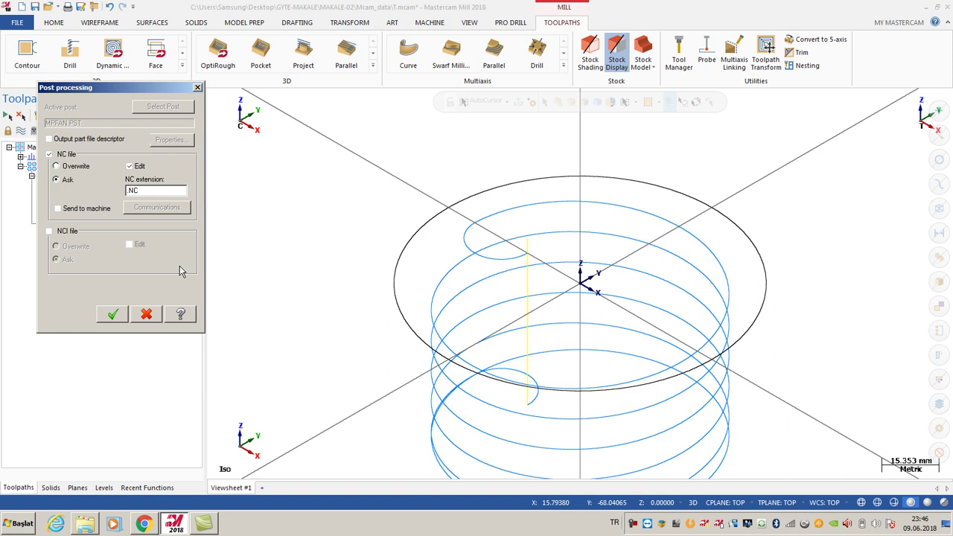
click(112, 315)
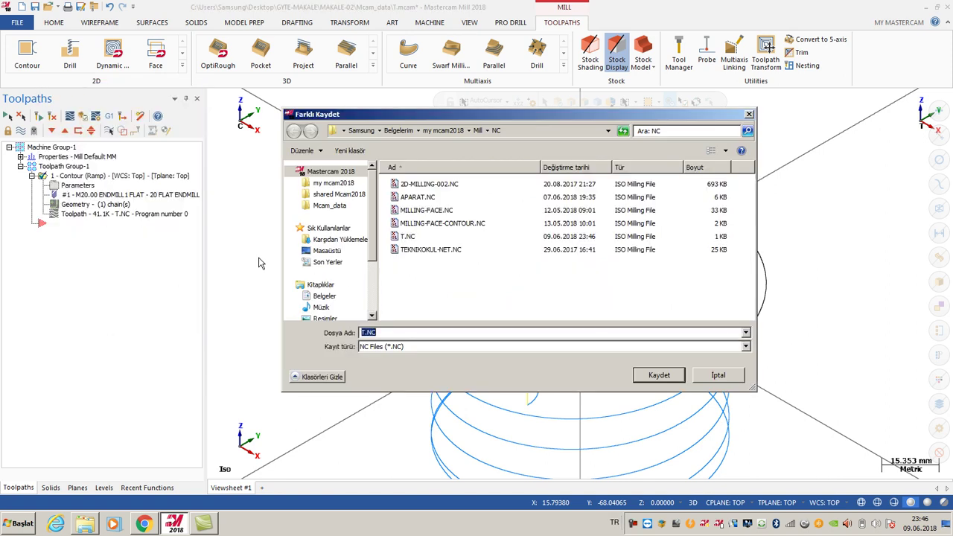
click(666, 380)
click(514, 264)
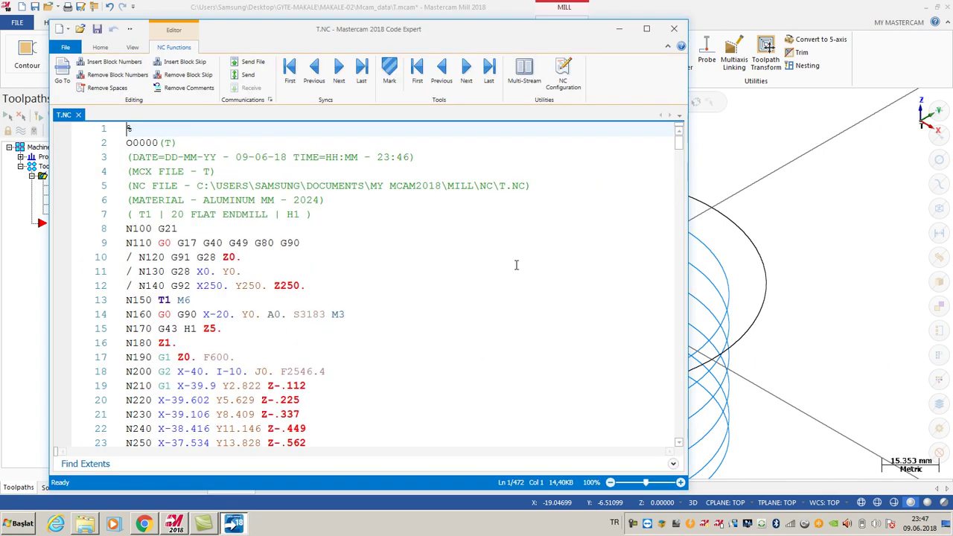
Step: Remove the block numbers from T.NC in Code Expert and save the edited code (Evet)
drag(680, 143, 658, 463)
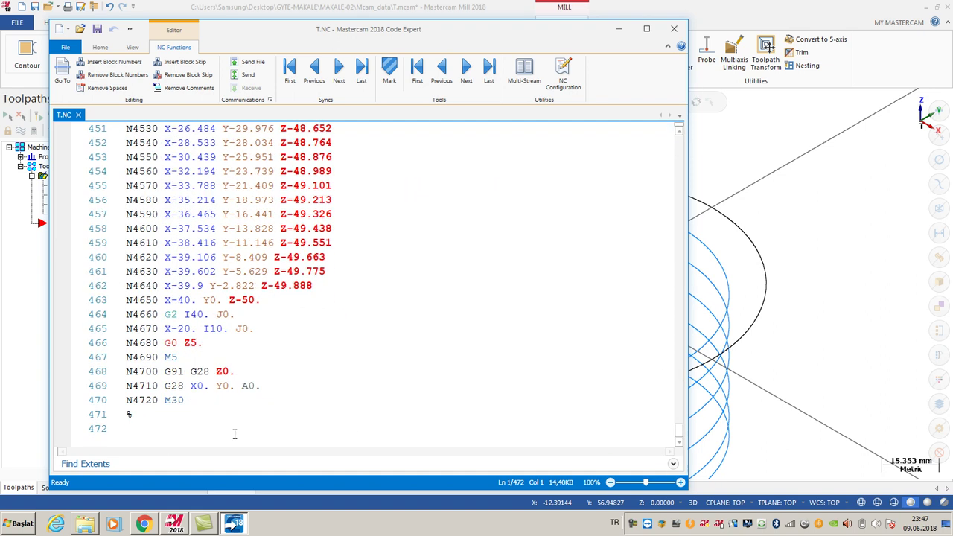
click(88, 404)
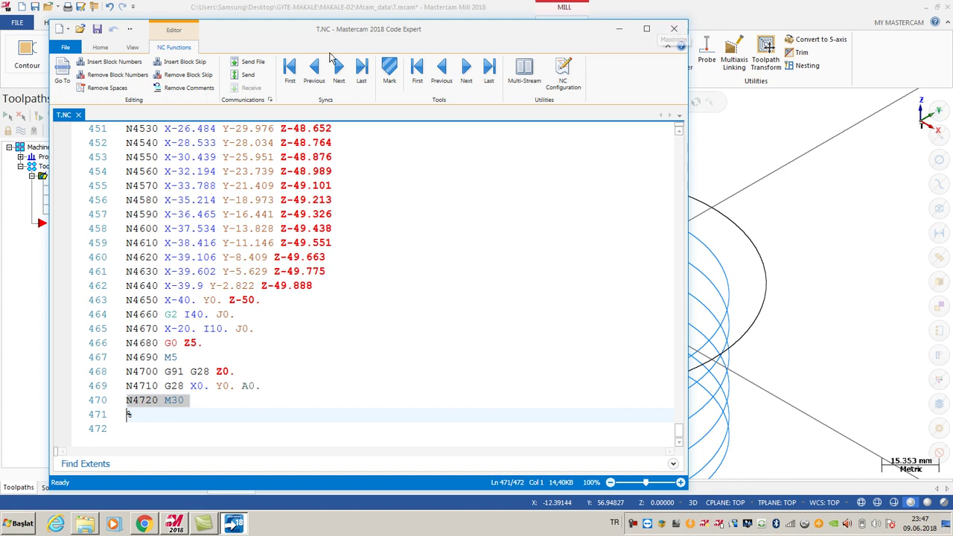
click(107, 77)
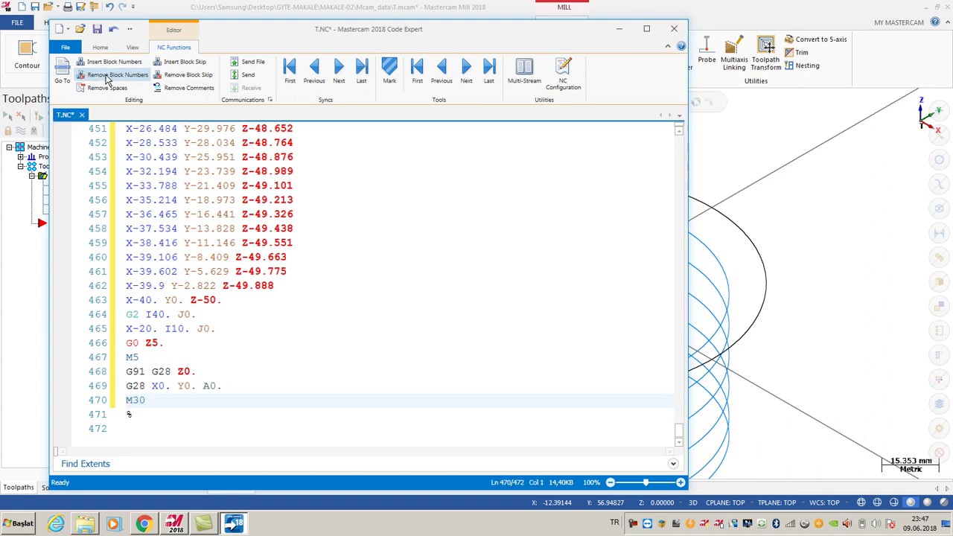
click(673, 30)
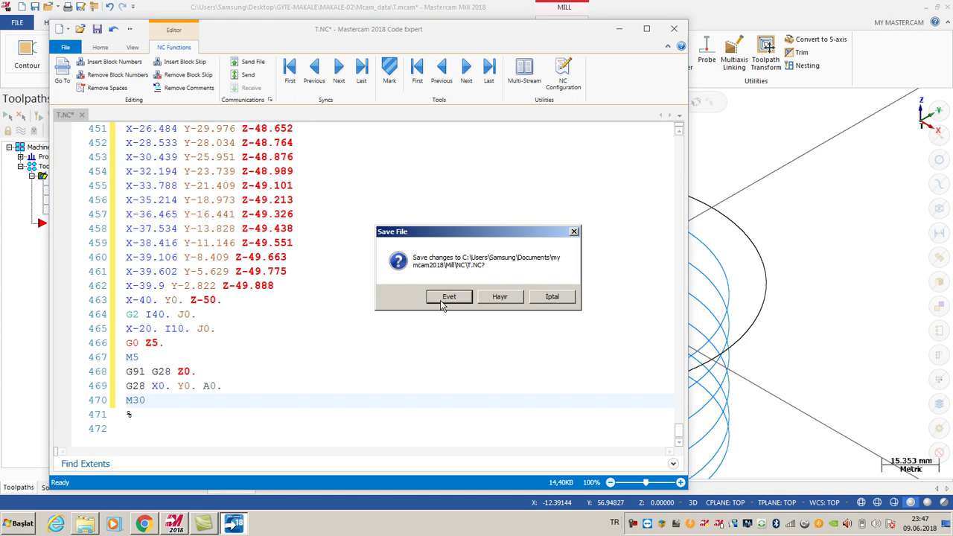
click(449, 297)
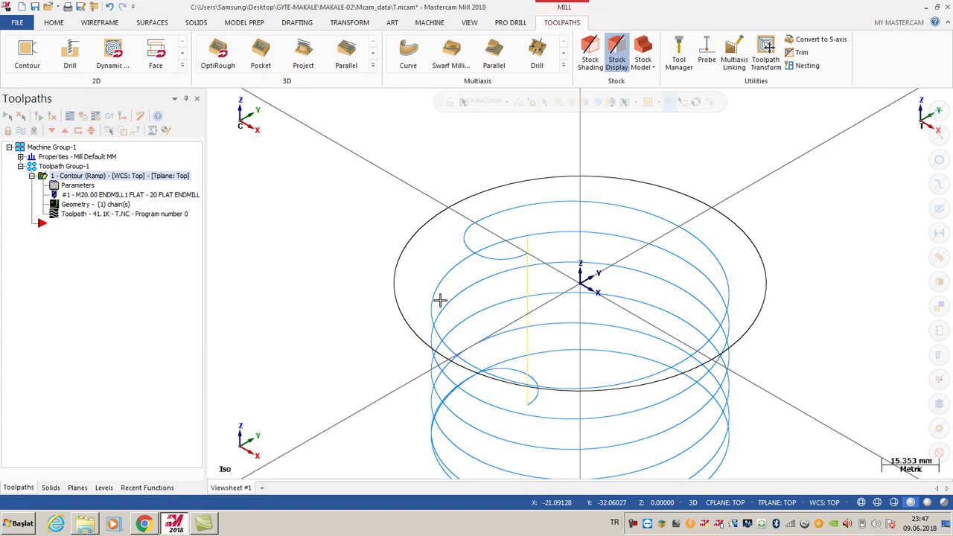
Step: Uncheck Linearize helixes in the contour parameters and regenerate, shrinking T.NC from 41.1K to 6.0K
right_click(299, 252)
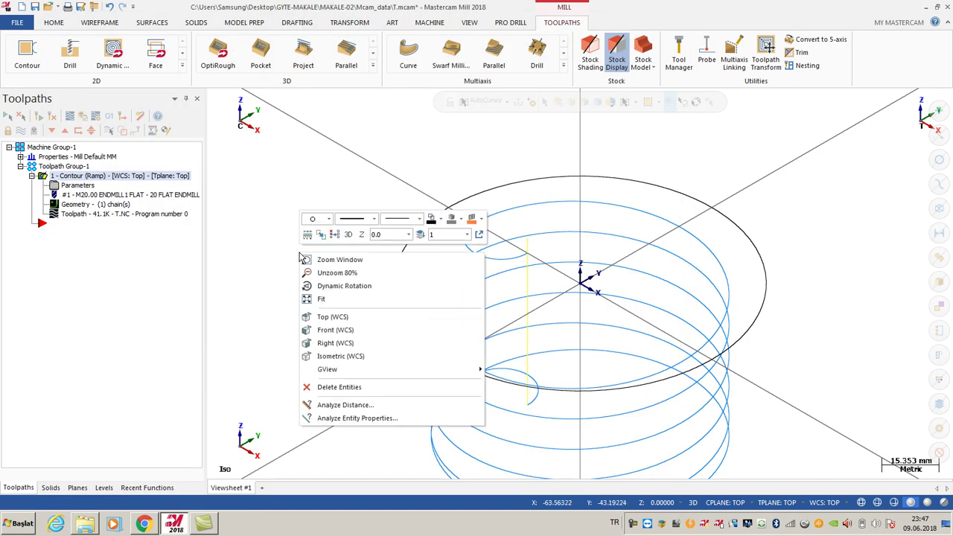
click(340, 299)
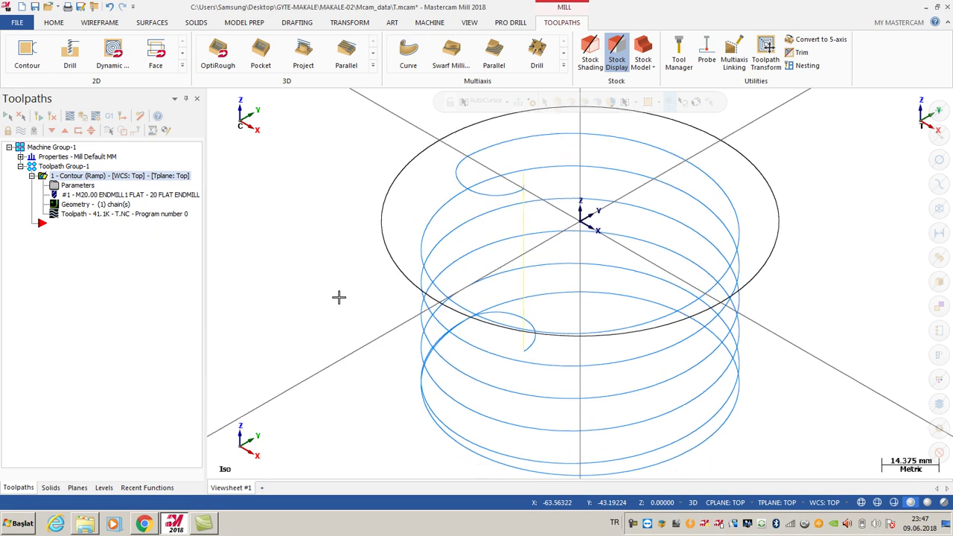
click(78, 186)
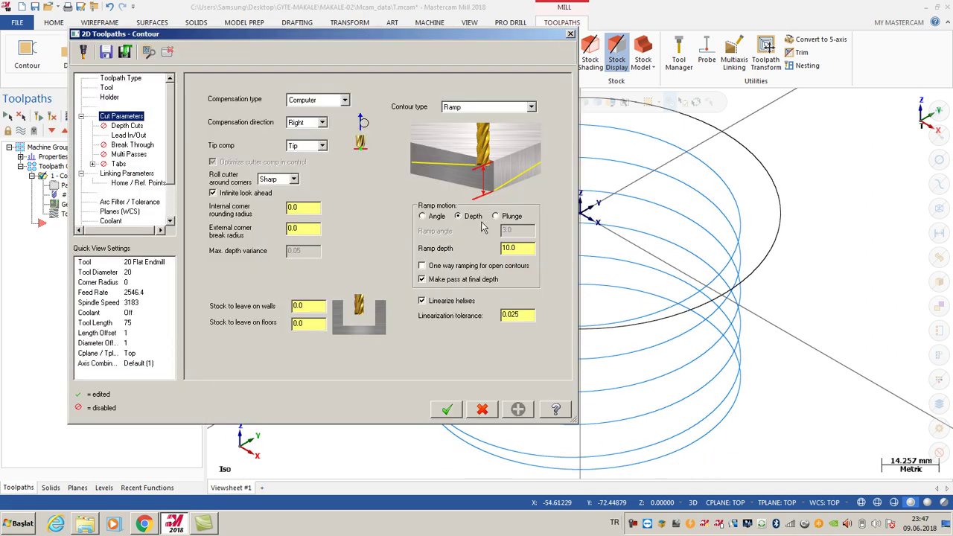
click(422, 302)
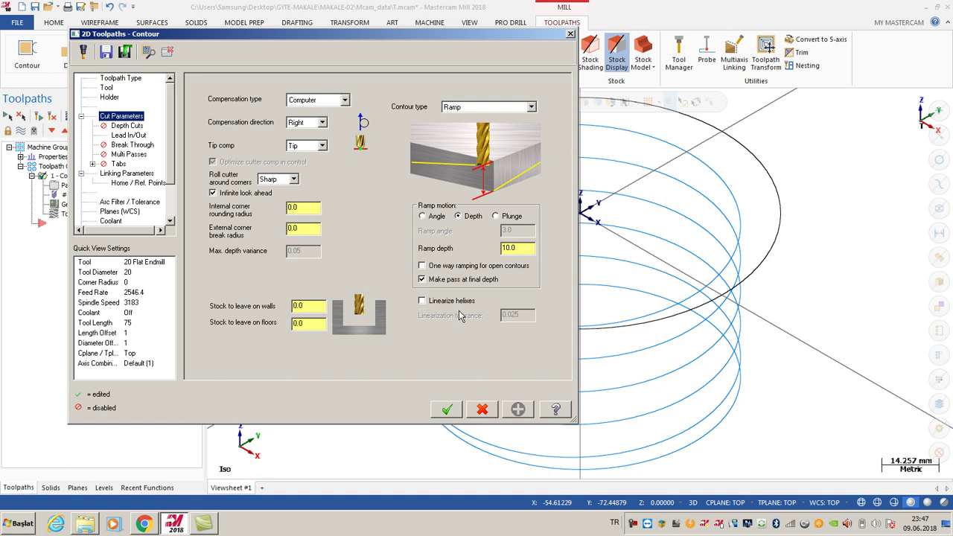
click(446, 411)
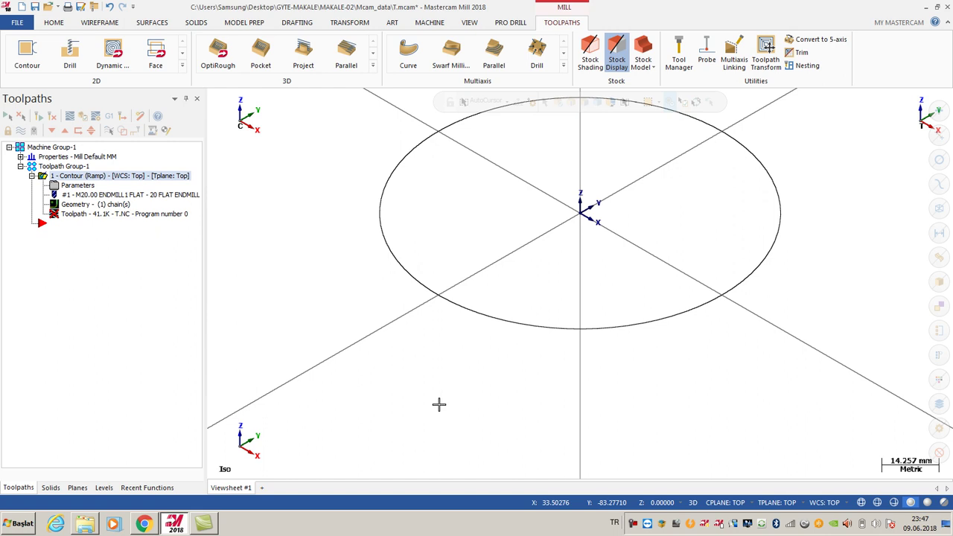
click(53, 117)
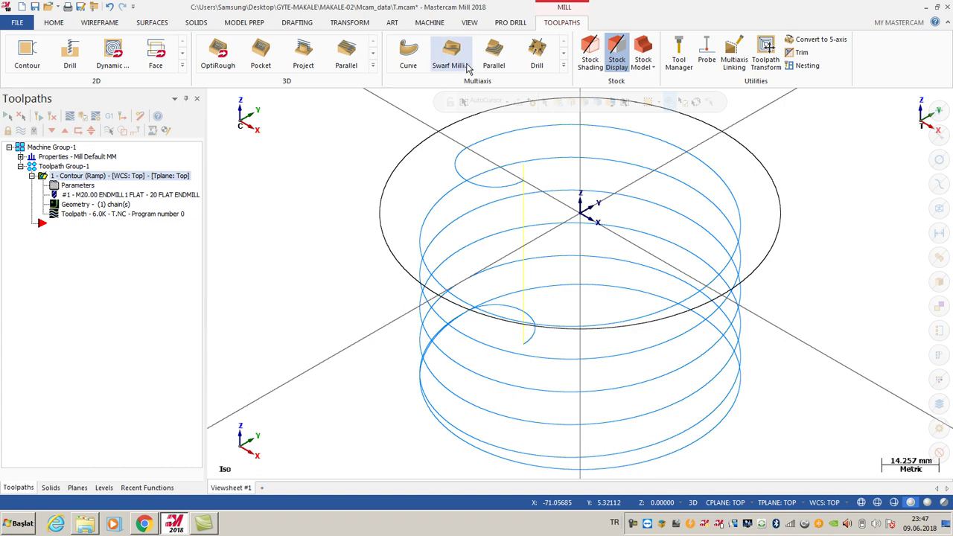
click(437, 24)
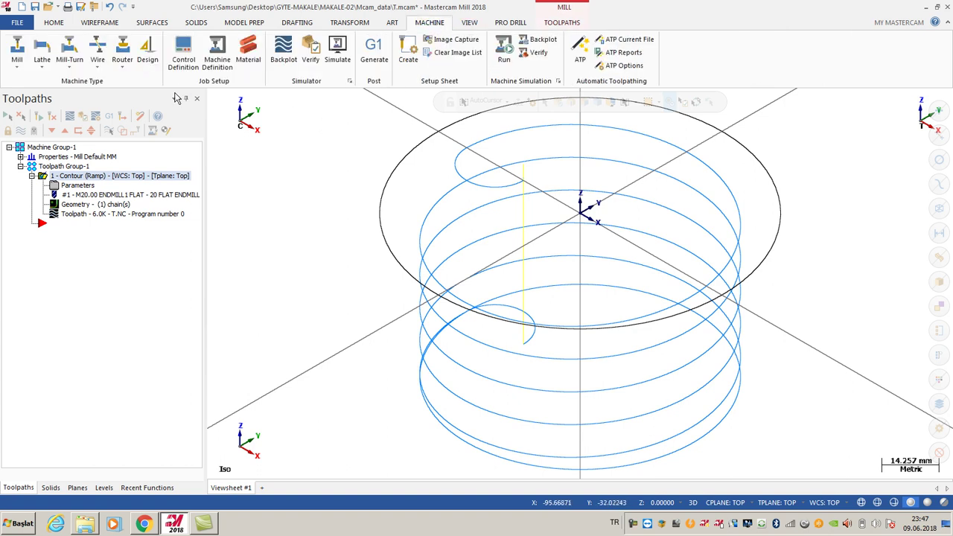
click(179, 51)
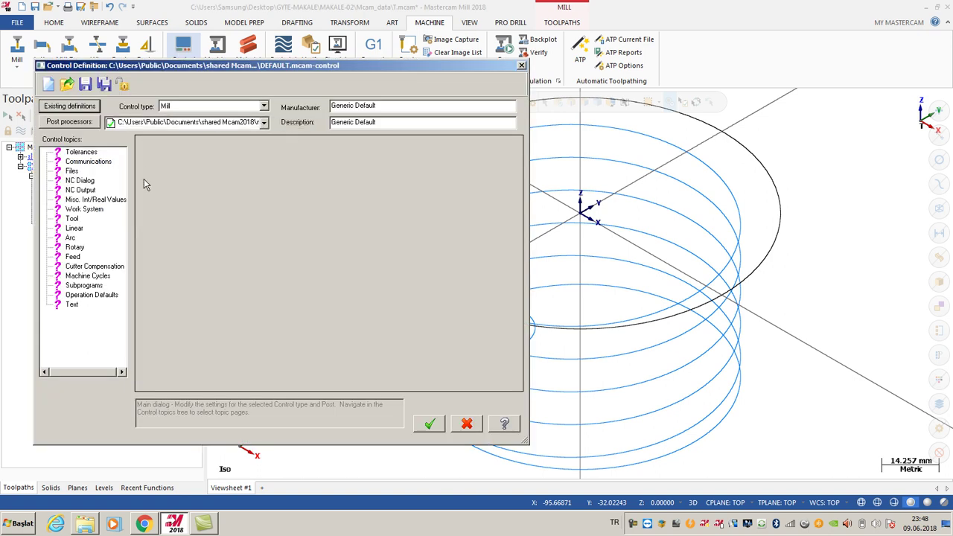
click(71, 238)
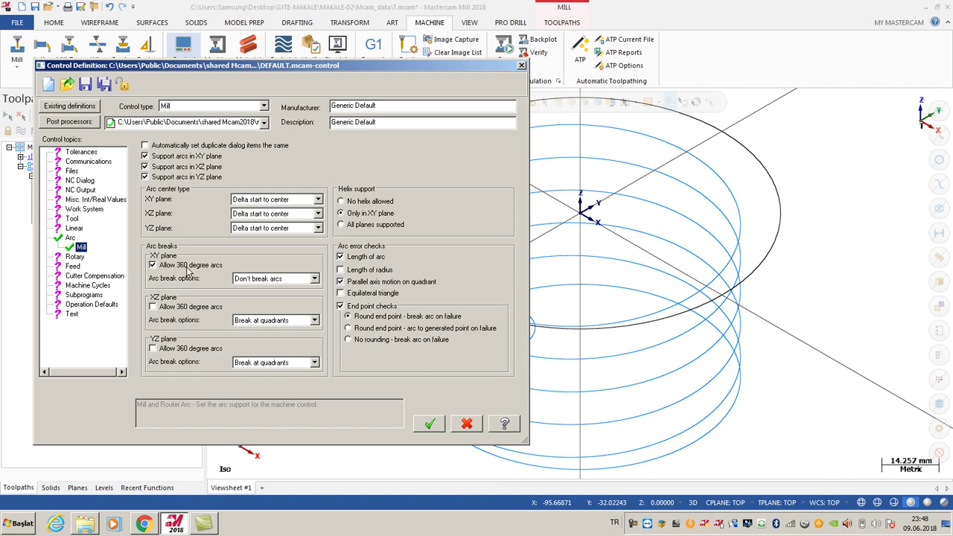
click(275, 279)
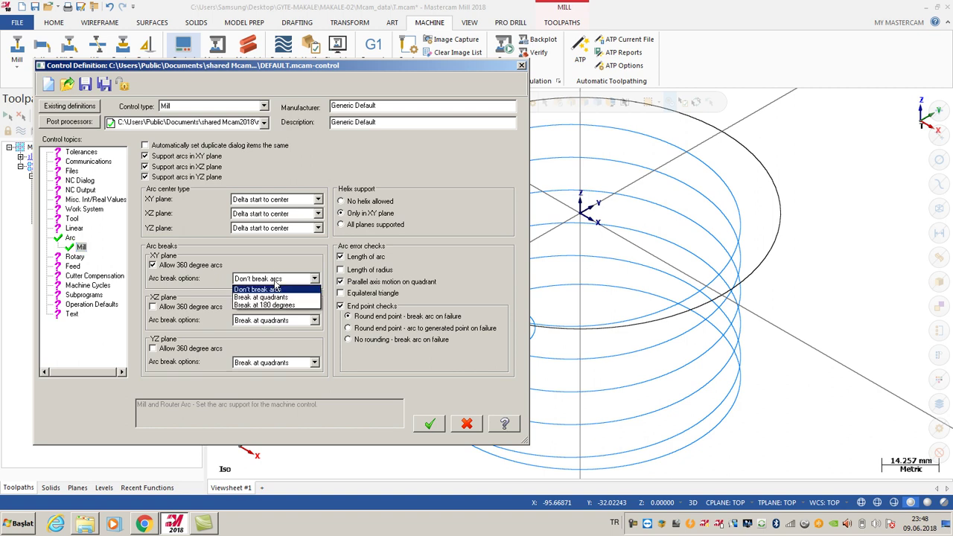
click(275, 280)
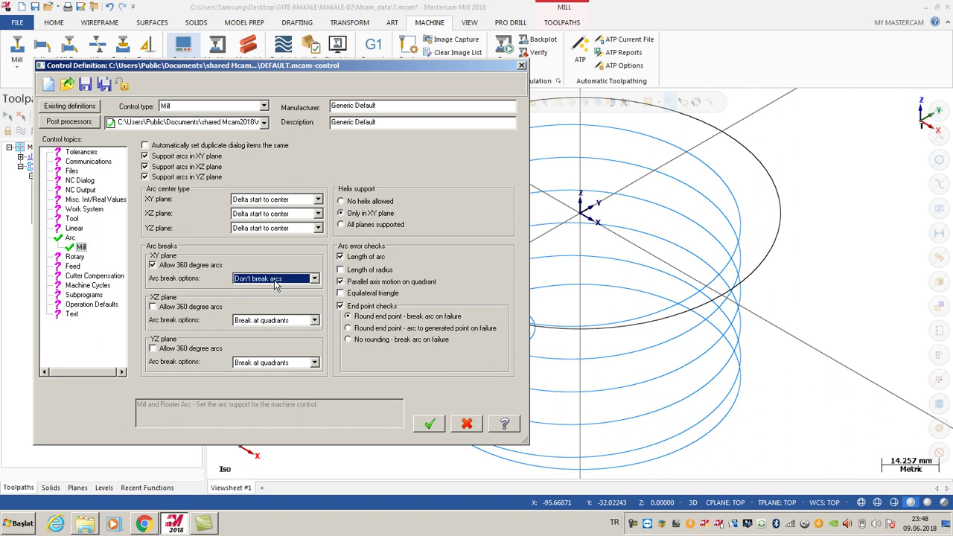
click(153, 307)
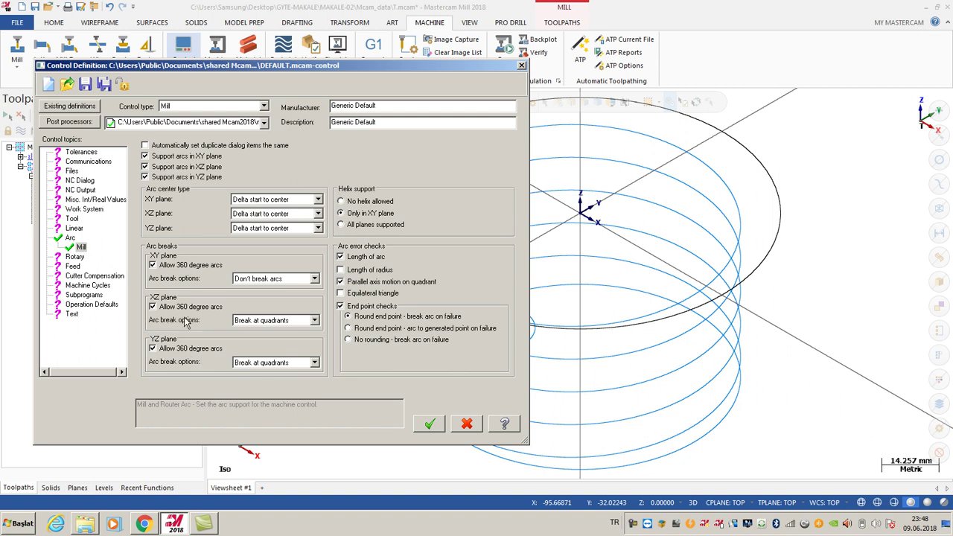
click(153, 306)
click(432, 426)
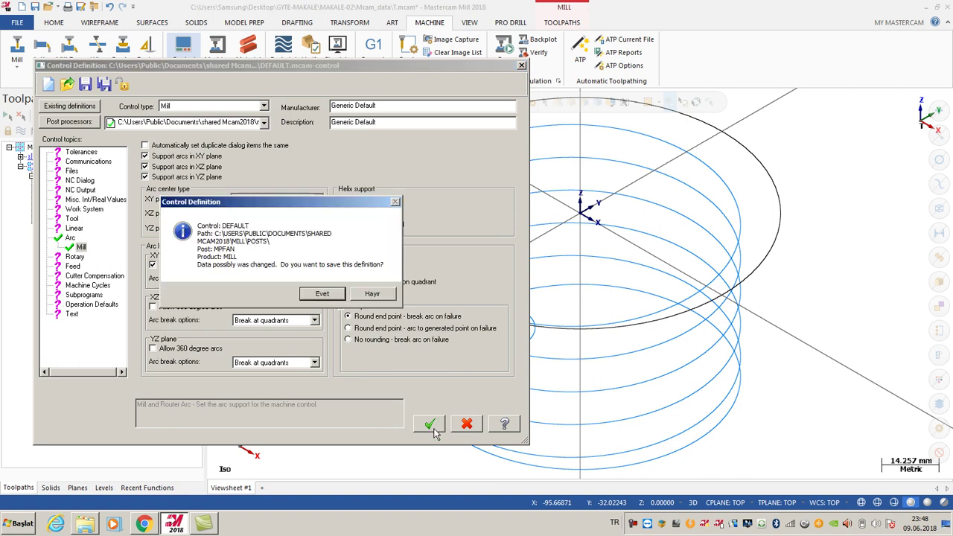
Step: Discard the control definition changes and replay the helical contour toolpath in Backplot
click(372, 294)
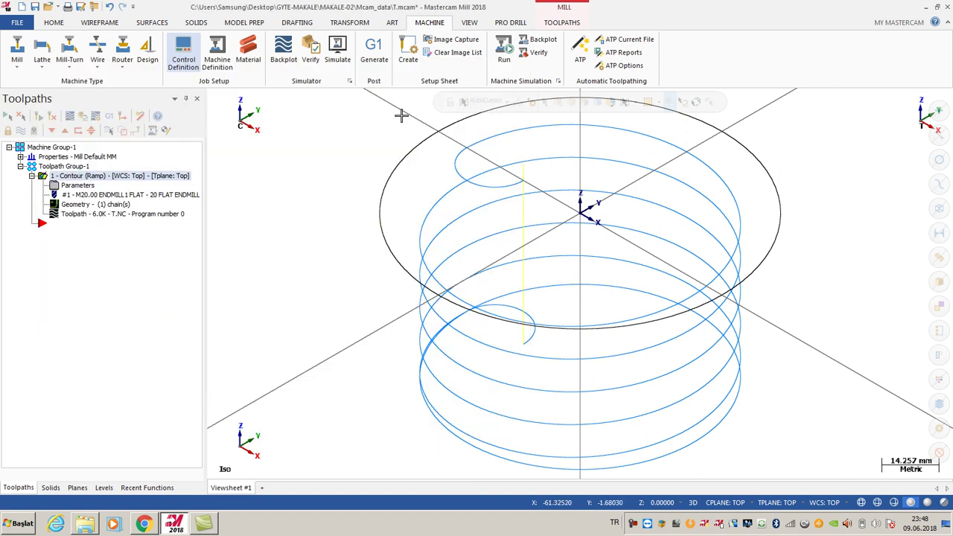
click(70, 117)
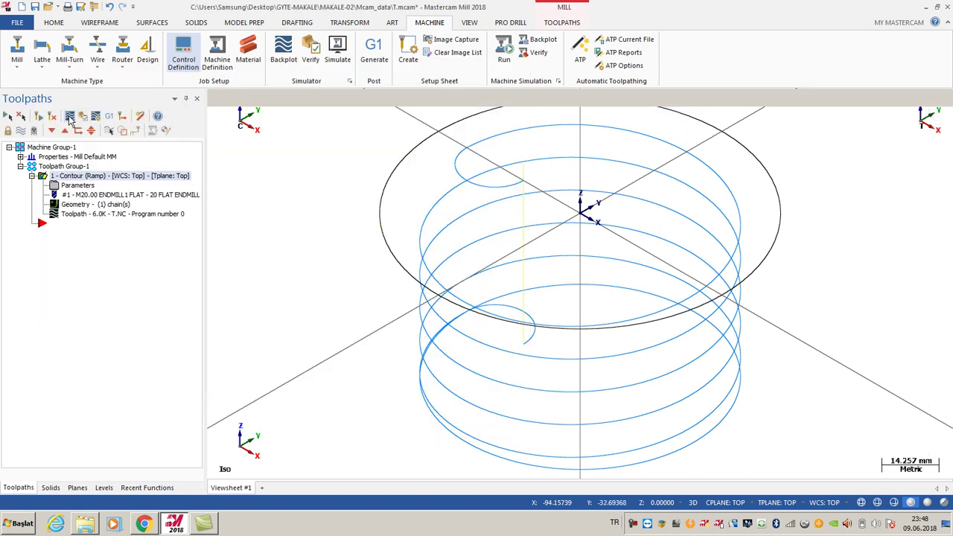
click(216, 99)
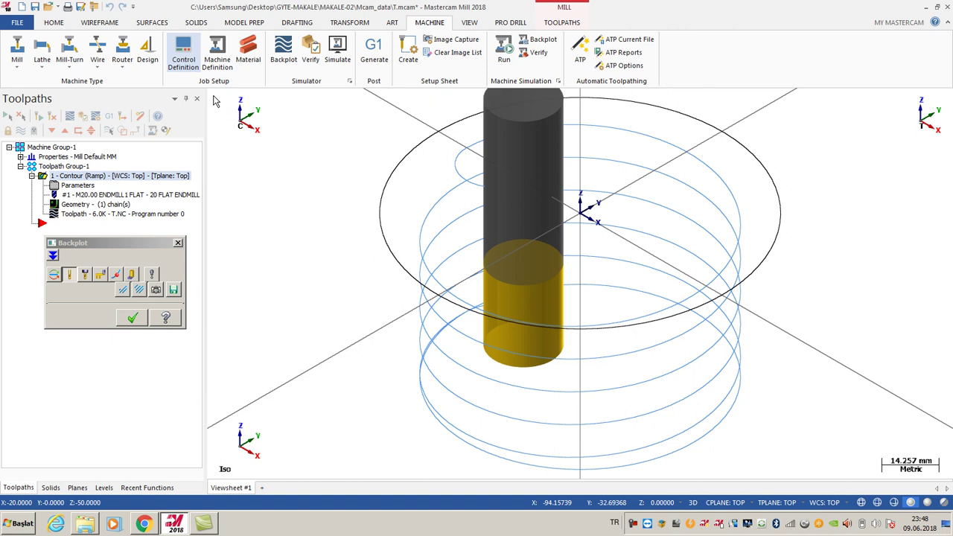
click(129, 319)
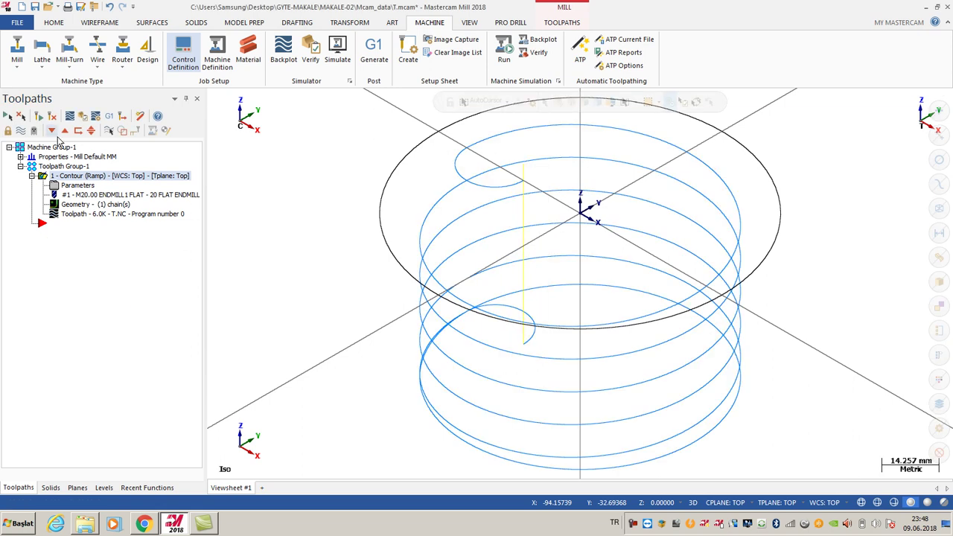
Step: Hide the toolpath display and fit the circle to the view
click(21, 131)
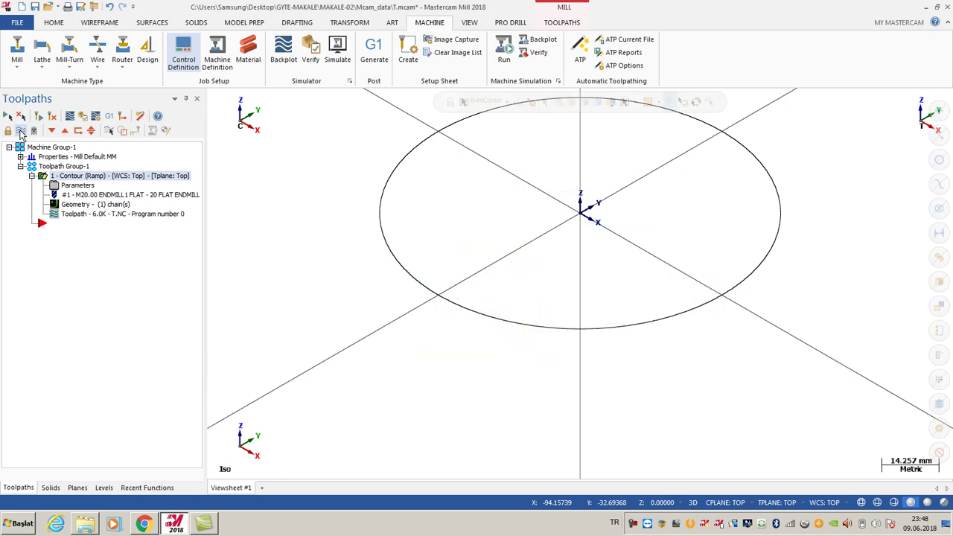
right_click(309, 222)
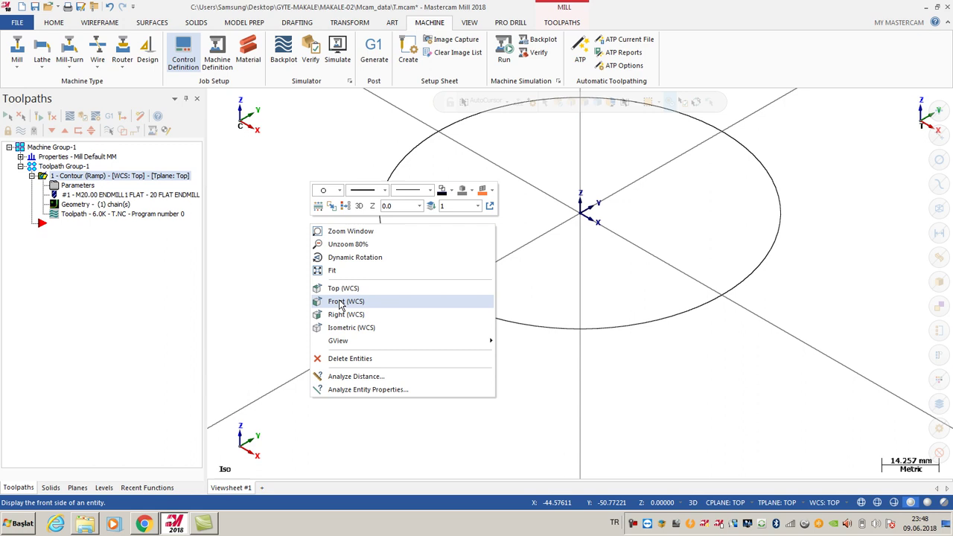
click(333, 271)
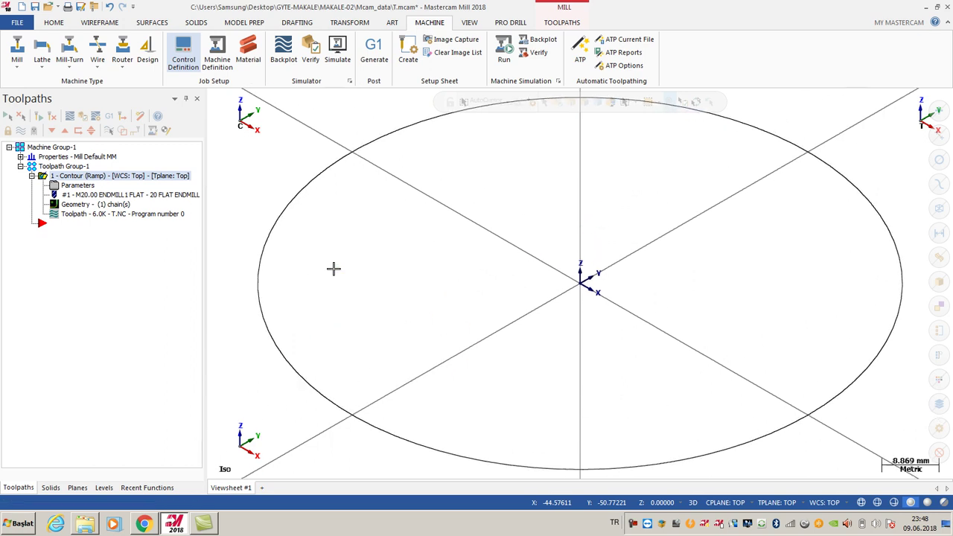